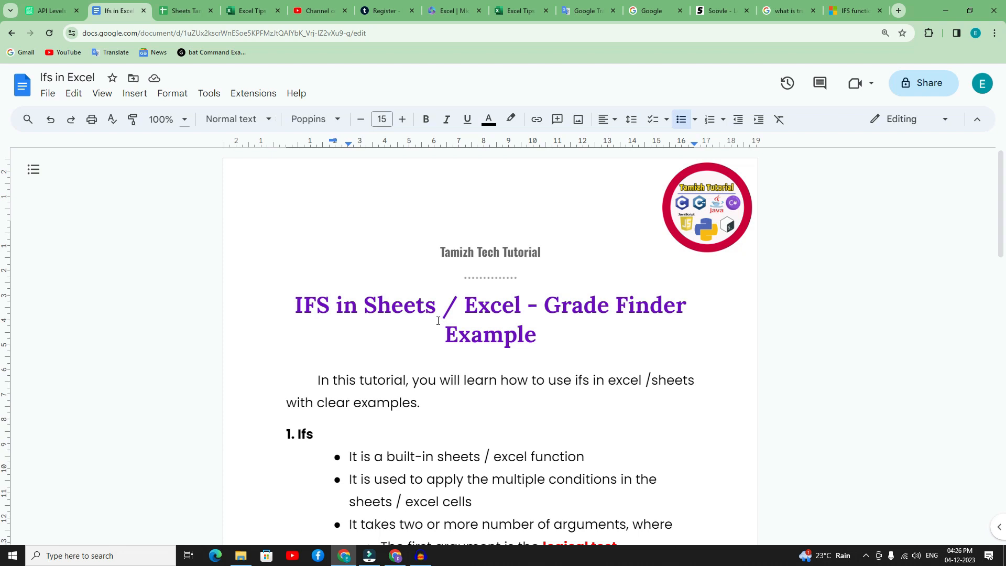
- Read the IFS notes in the document, matching the argument descriptions to the condition and true-value parts of the syntax line
{"action": "scroll", "coordinate": [373, 382], "scroll_direction": "down", "scroll_amount": 2}
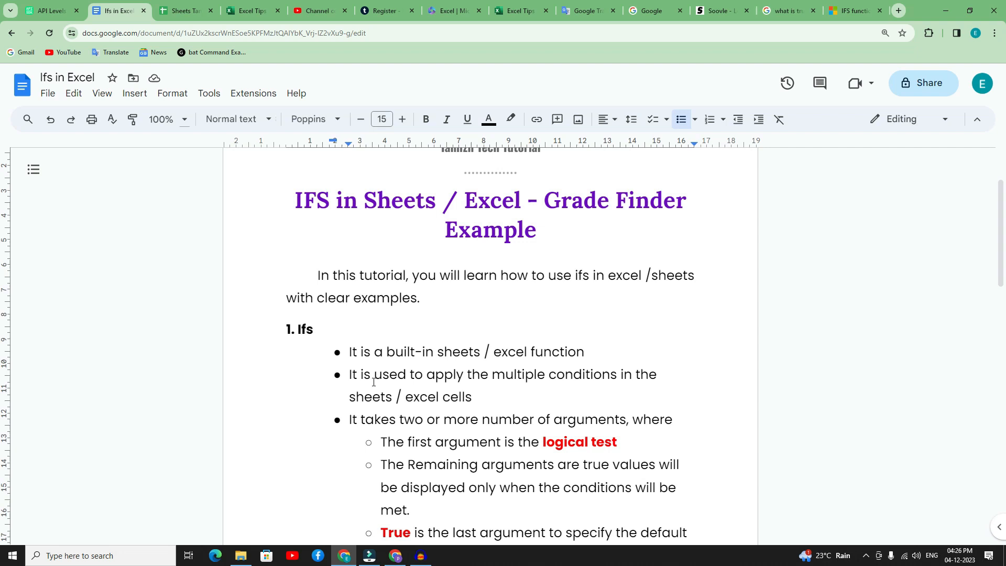
{"action": "left_click_drag", "start_coordinate": [439, 352], "coordinate": [522, 352]}
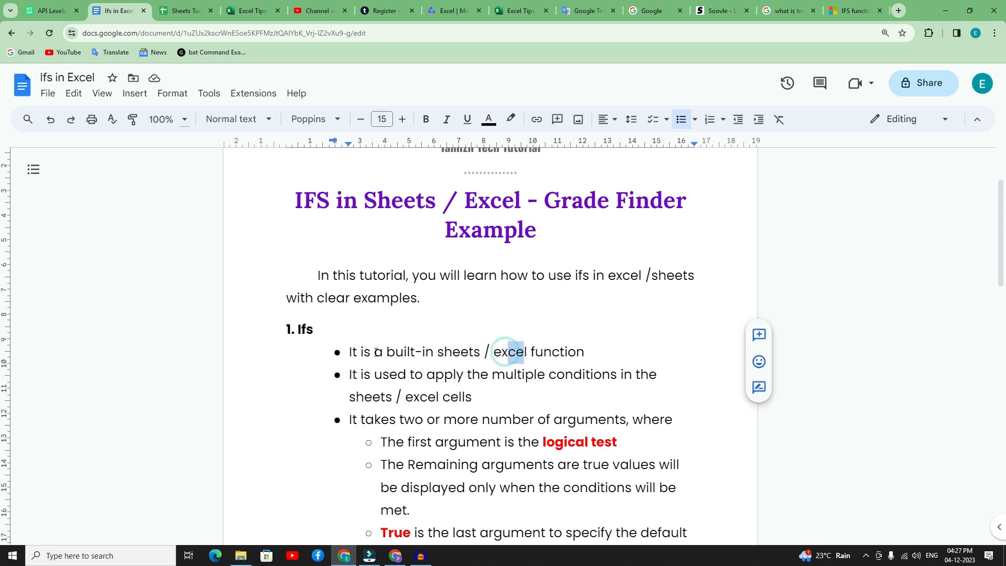
{"action": "scroll", "coordinate": [411, 389], "scroll_direction": "down", "scroll_amount": 3}
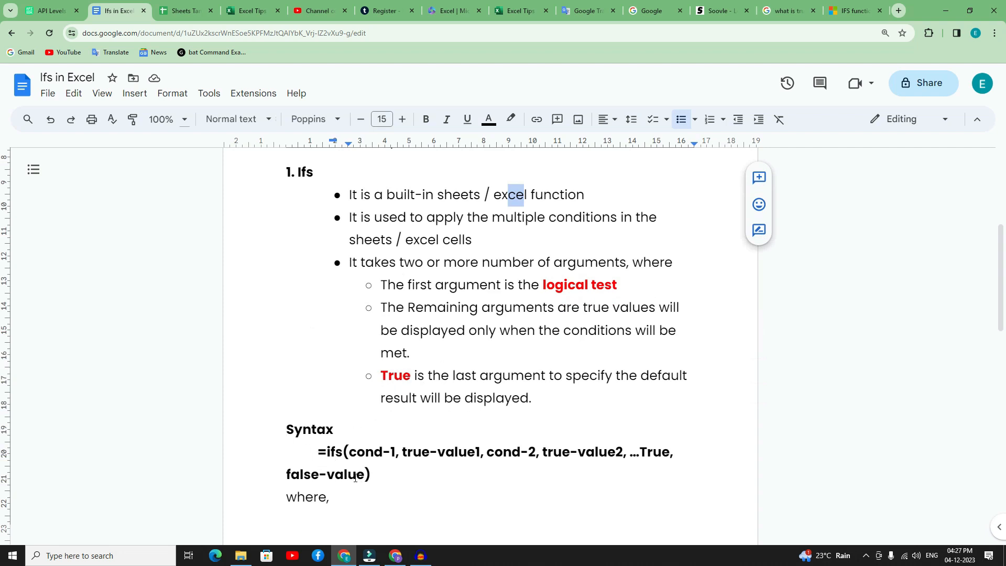
{"action": "left_click", "coordinate": [318, 452]}
{"action": "left_click_drag", "start_coordinate": [321, 454], "coordinate": [332, 452]}
{"action": "left_click", "coordinate": [343, 455]}
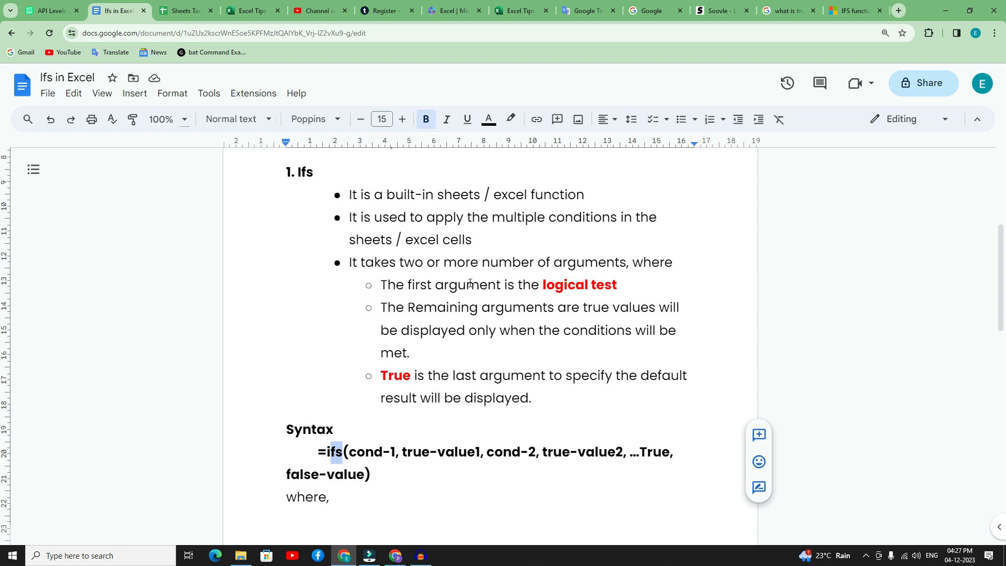
{"action": "left_click_drag", "start_coordinate": [350, 452], "coordinate": [396, 449]}
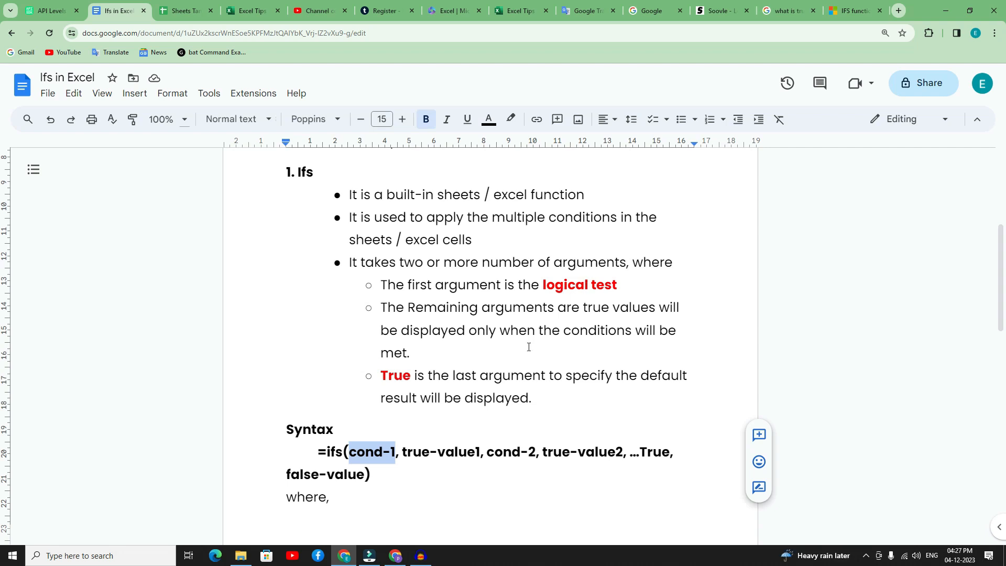
{"action": "left_click_drag", "start_coordinate": [402, 309], "coordinate": [449, 348]}
{"action": "left_click", "coordinate": [450, 347]}
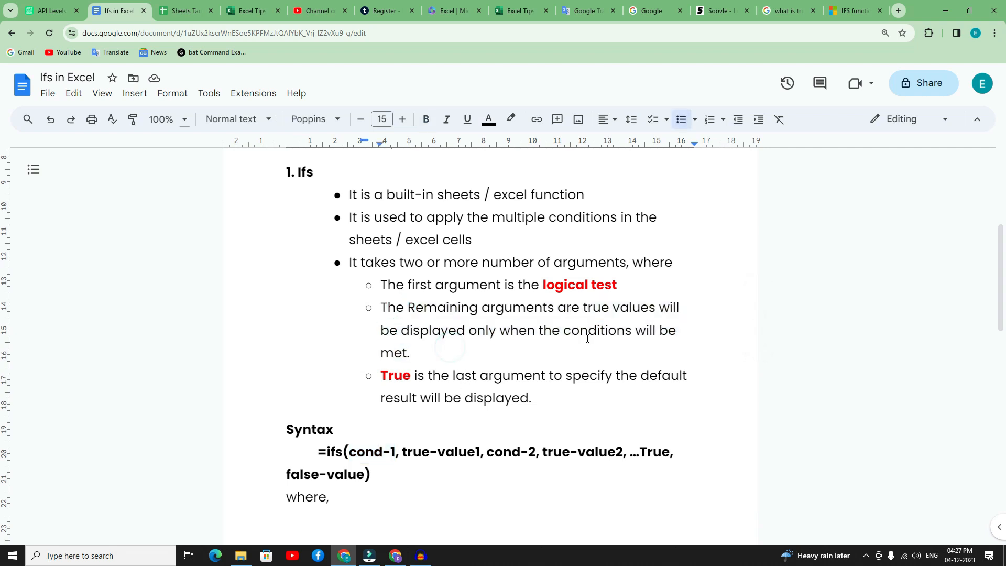
{"action": "left_click_drag", "start_coordinate": [402, 451], "coordinate": [475, 450]}
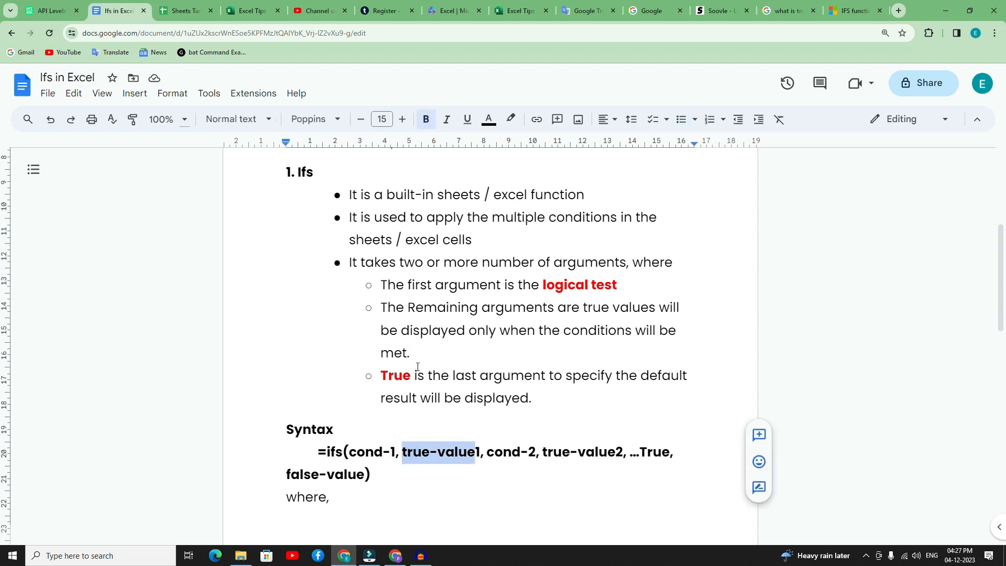
{"action": "left_click_drag", "start_coordinate": [486, 451], "coordinate": [608, 452]}
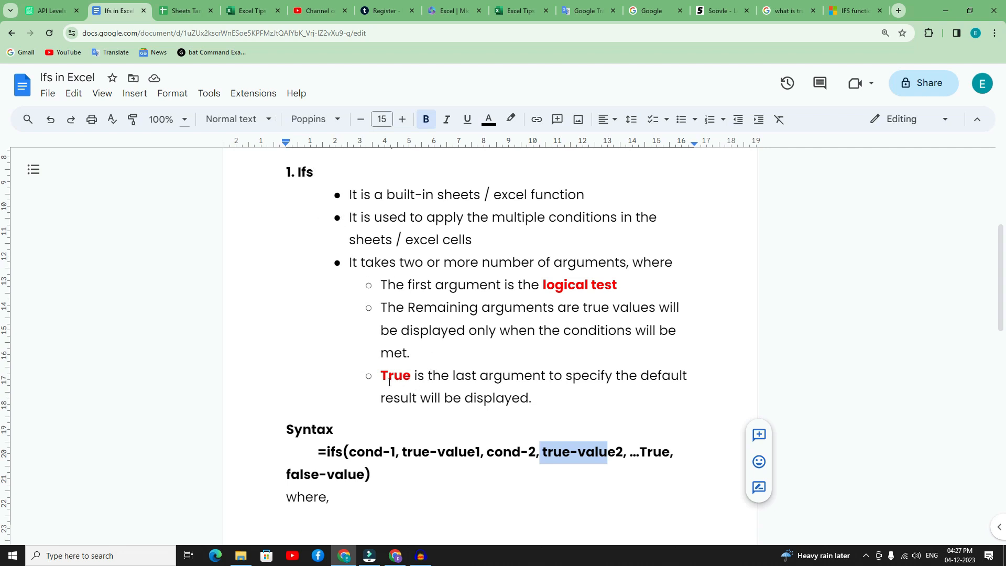
- Examine the True default argument and false-value in the IFS syntax, plus the parameter explanations on the second page
{"action": "left_click_drag", "start_coordinate": [382, 378], "coordinate": [410, 379]}
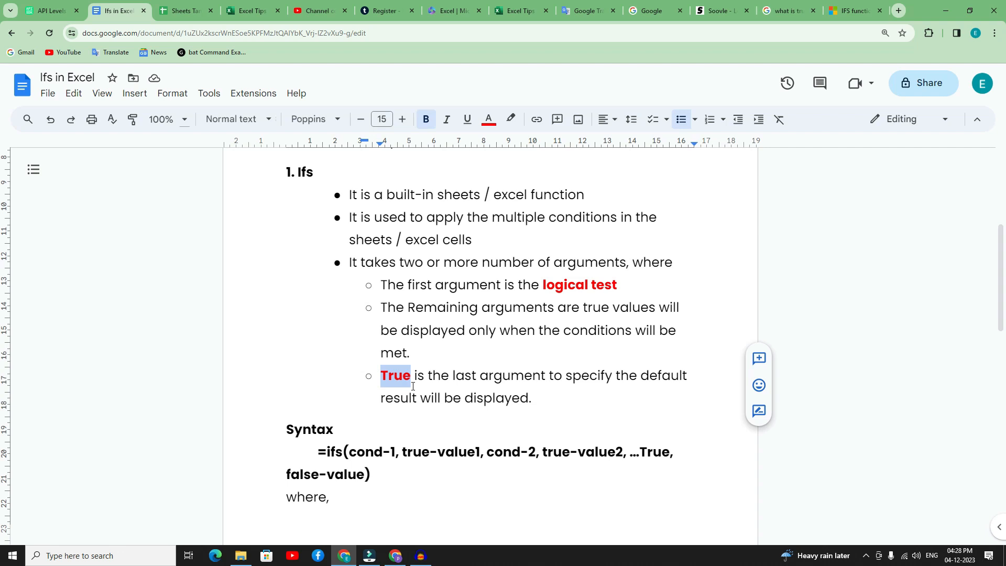
{"action": "left_click_drag", "start_coordinate": [289, 477], "coordinate": [364, 477]}
{"action": "left_click_drag", "start_coordinate": [640, 454], "coordinate": [543, 453]}
{"action": "key", "text": "ctrl+z"}
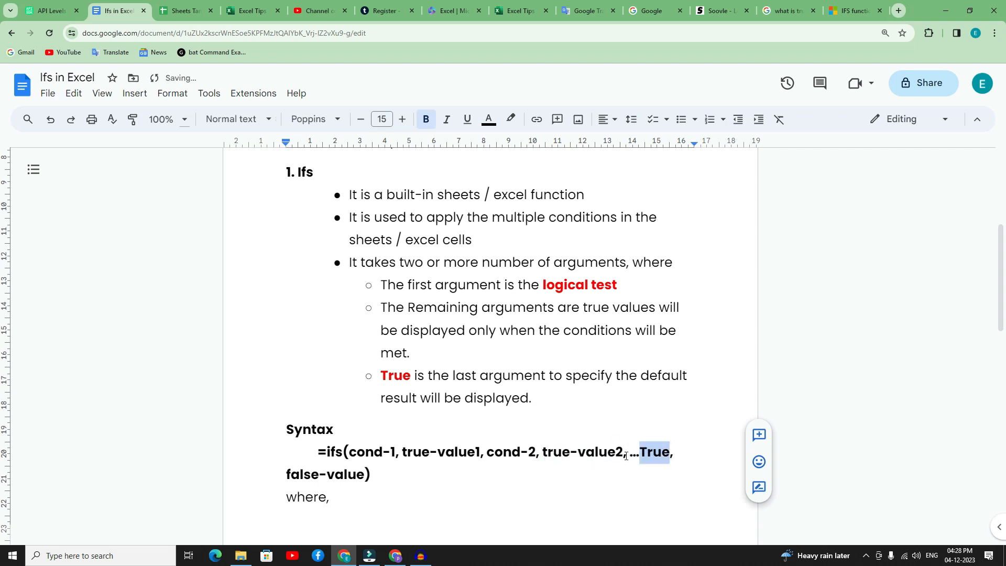
{"action": "left_click", "coordinate": [626, 454]}
{"action": "left_click_drag", "start_coordinate": [348, 452], "coordinate": [631, 450]}
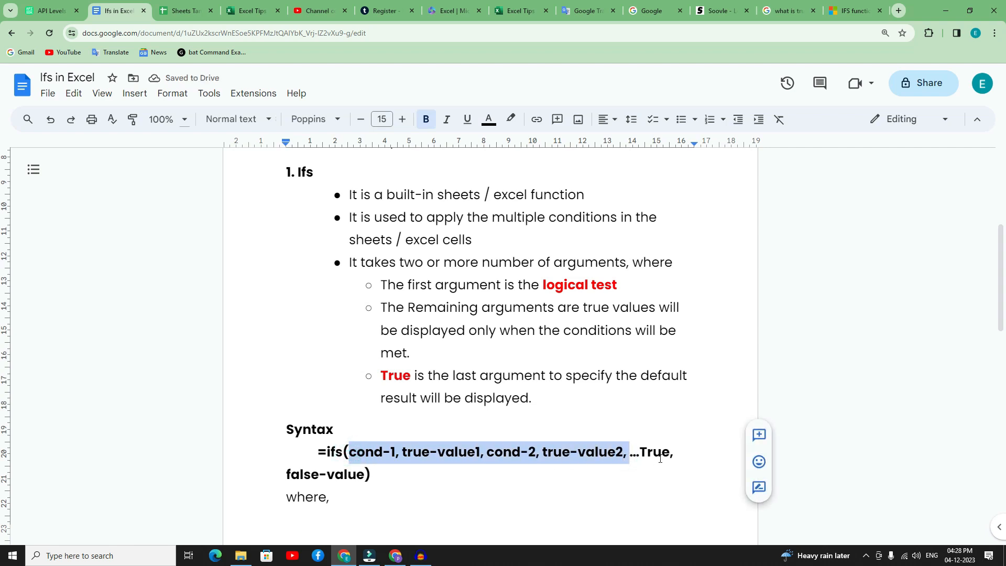
{"action": "left_click", "coordinate": [640, 454]}
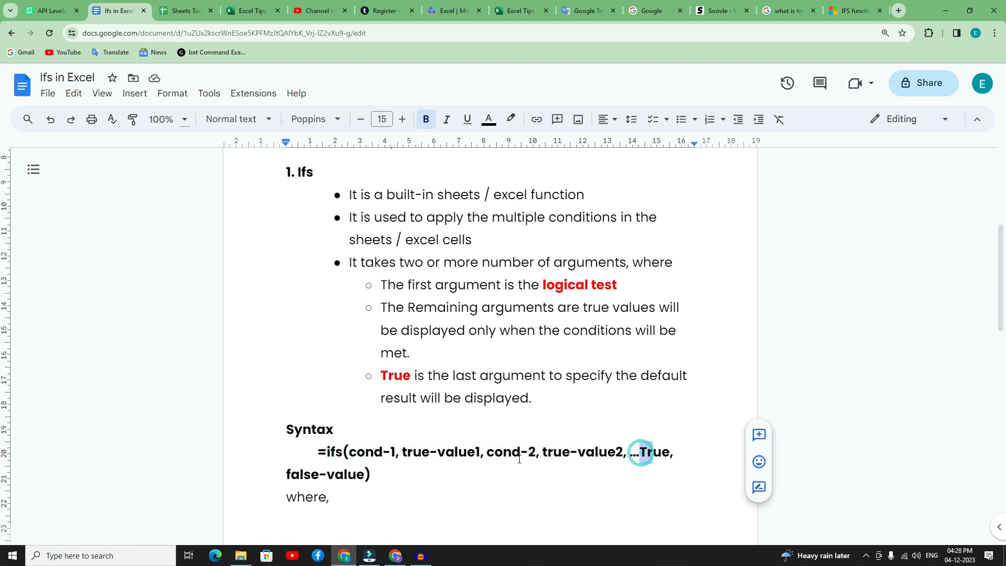
{"action": "left_click", "coordinate": [495, 454]}
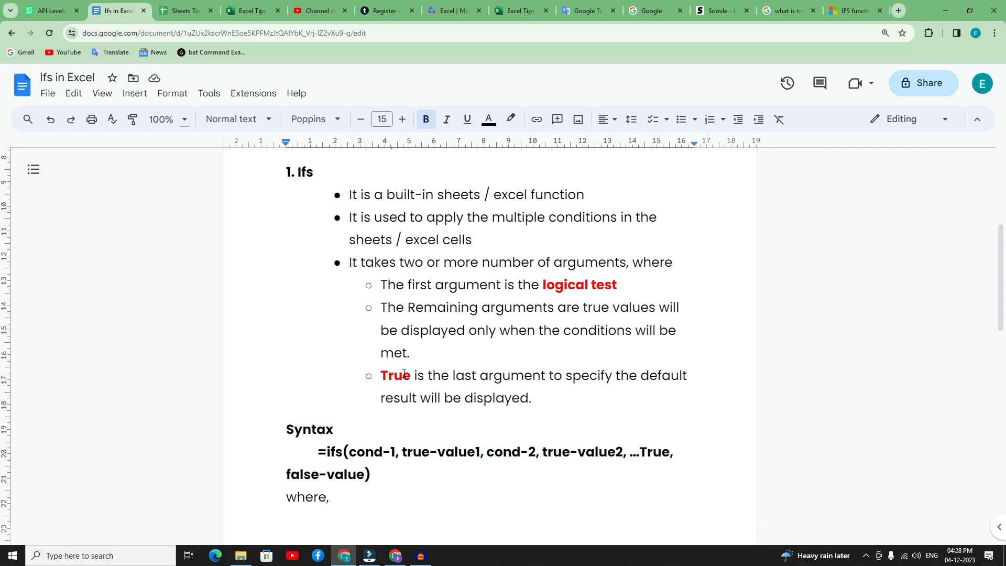
{"action": "scroll", "coordinate": [355, 386], "scroll_direction": "down", "scroll_amount": 7}
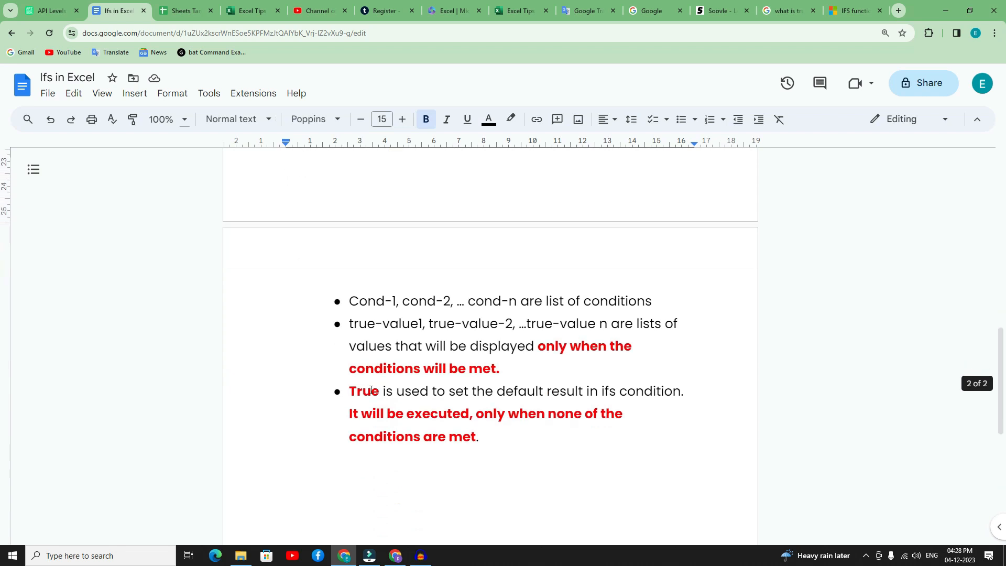
{"action": "scroll", "coordinate": [373, 399], "scroll_direction": "up", "scroll_amount": 8}
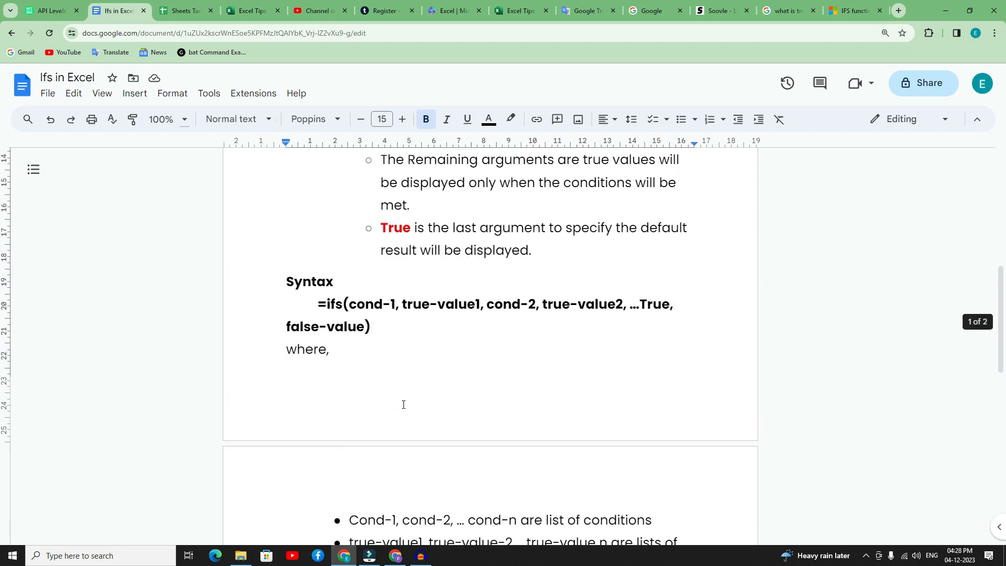
- Switch to the Sheets Tamil spreadsheet and clear the existing grades from F7:F14
{"action": "left_click", "coordinate": [186, 11]}
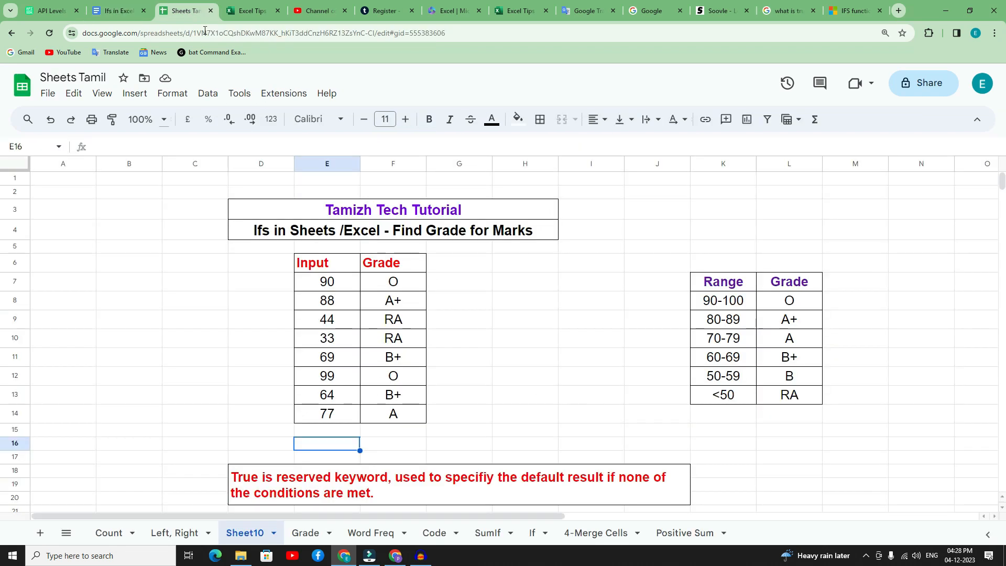
{"action": "left_click_drag", "start_coordinate": [340, 286], "coordinate": [335, 414]}
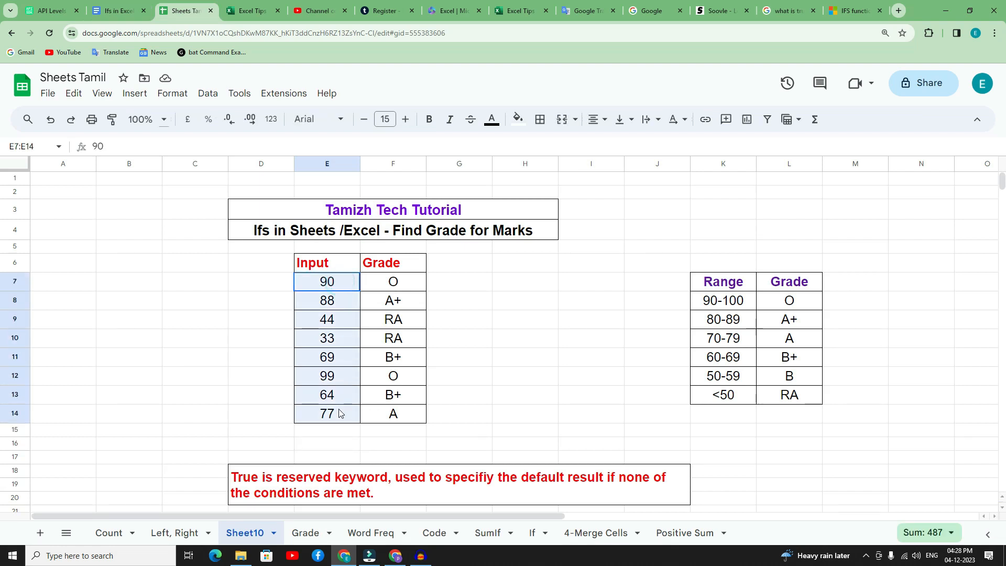
{"action": "left_click", "coordinate": [395, 288]}
{"action": "left_click_drag", "start_coordinate": [395, 311], "coordinate": [395, 413]}
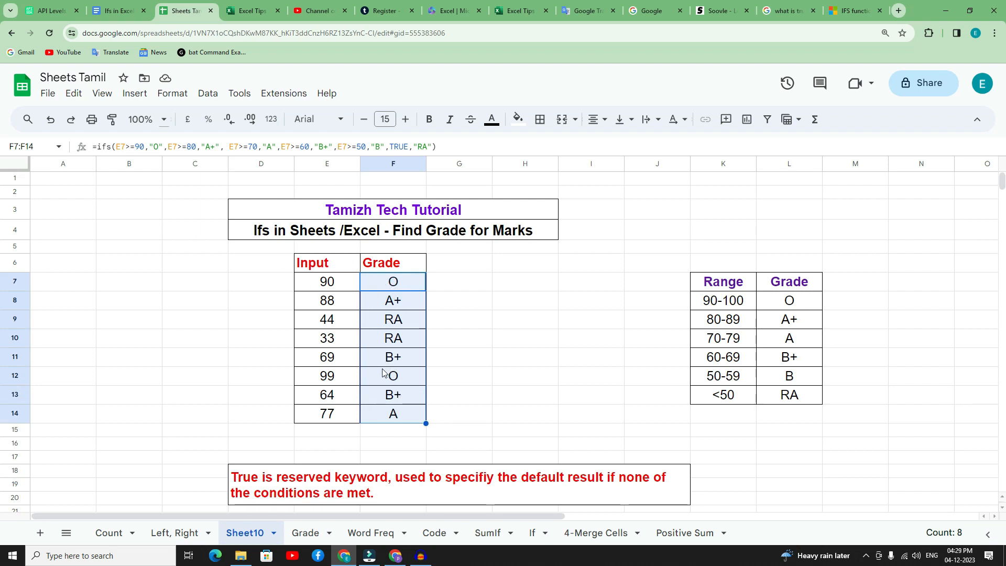
{"action": "key", "text": "Delete"}
{"action": "left_click", "coordinate": [524, 343]}
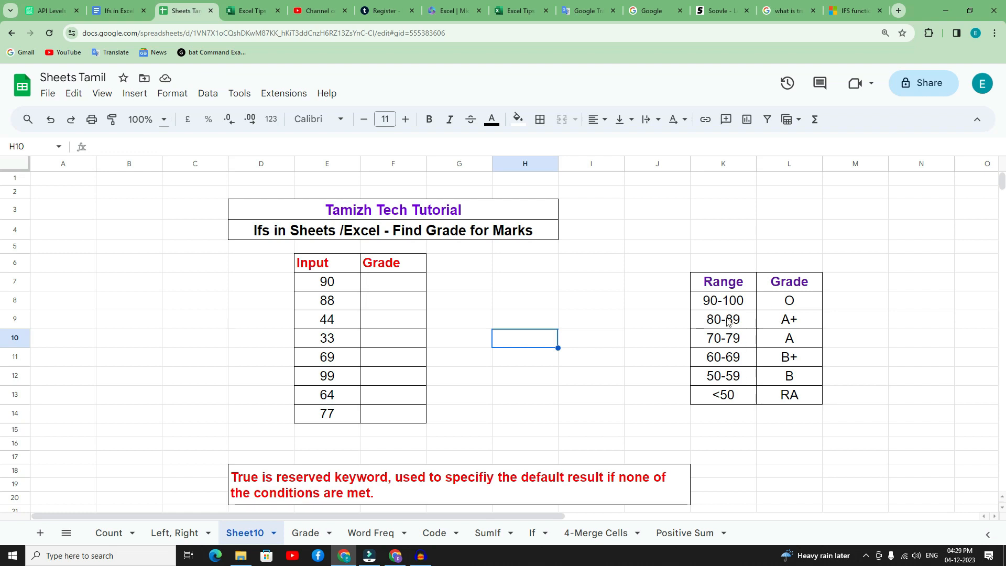
- Examine the Range and Grade lookup table, matching each mark range in column K to its grade in column L
{"action": "left_click", "coordinate": [776, 307]}
{"action": "key", "text": "shift+Down"}
{"action": "key", "text": "shift+Down"}
{"action": "key", "text": "shift+Down"}
{"action": "key", "text": "shift+Down"}
{"action": "key", "text": "shift+Down"}
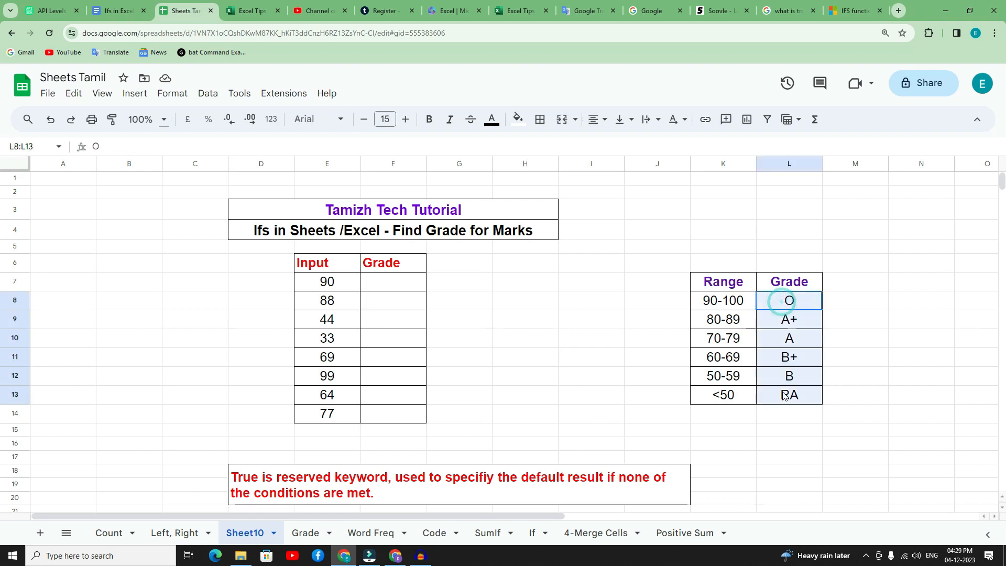
{"action": "left_click", "coordinate": [732, 325]}
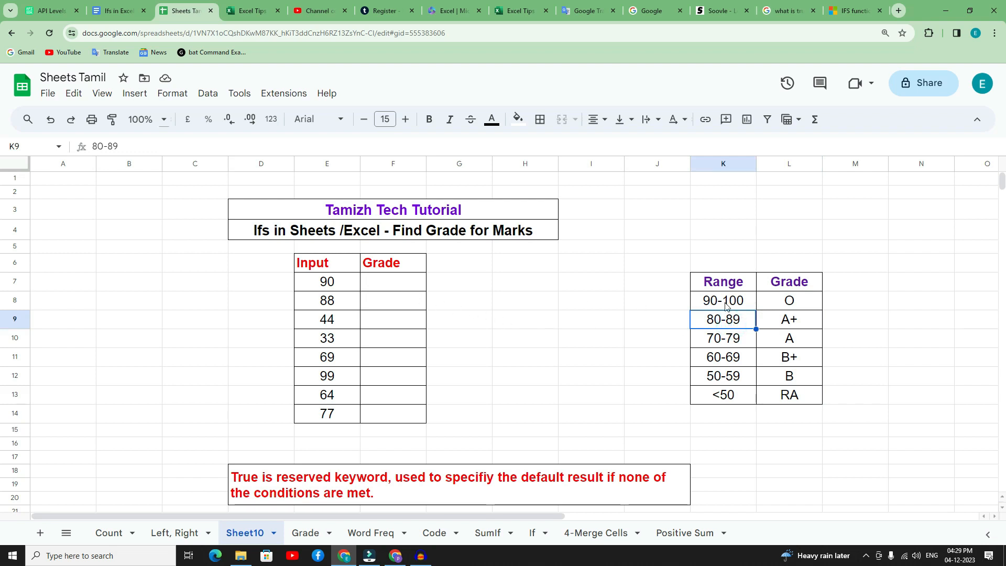
{"action": "left_click", "coordinate": [396, 286]}
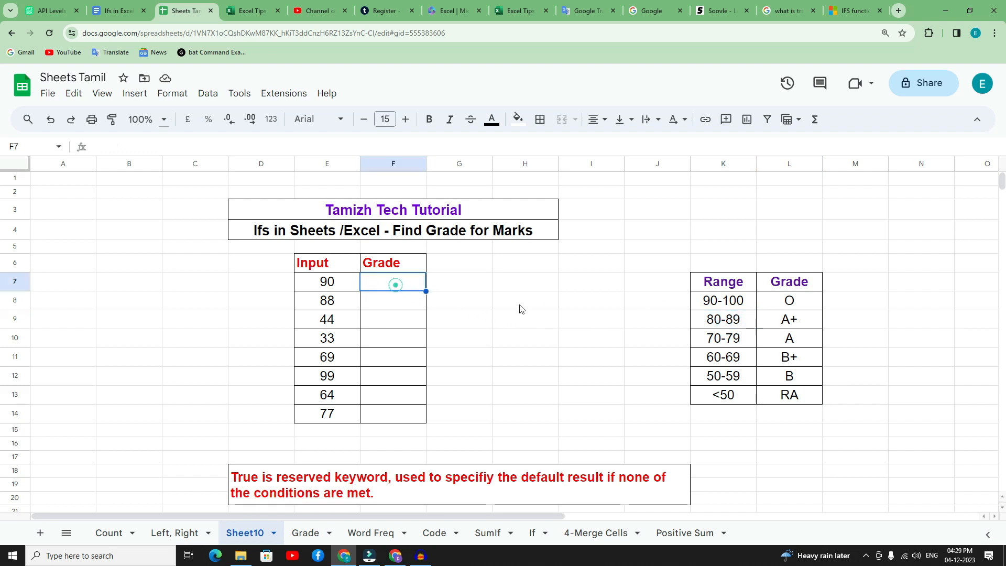
{"action": "left_click", "coordinate": [716, 302]}
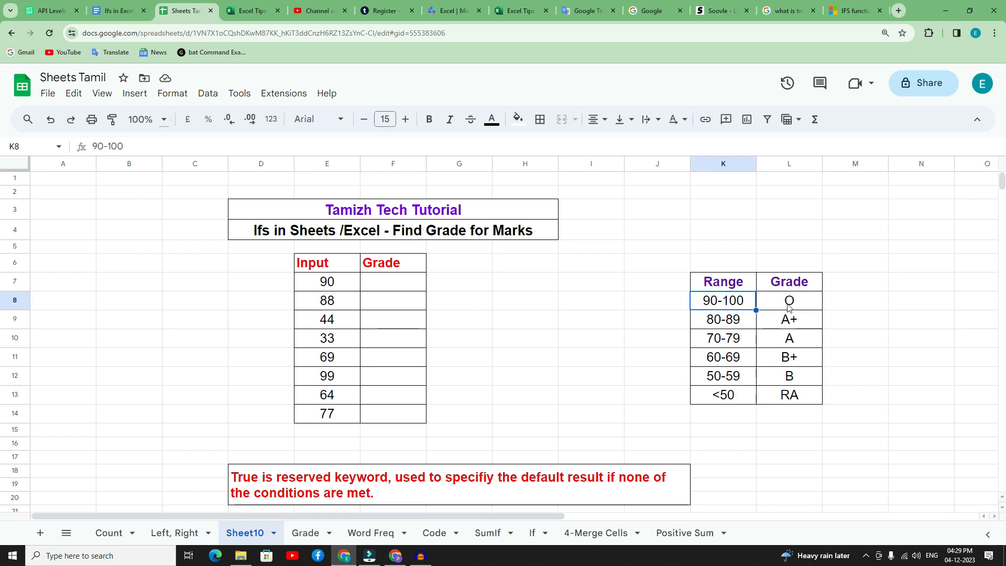
{"action": "left_click", "coordinate": [791, 306]}
{"action": "left_click", "coordinate": [723, 318]}
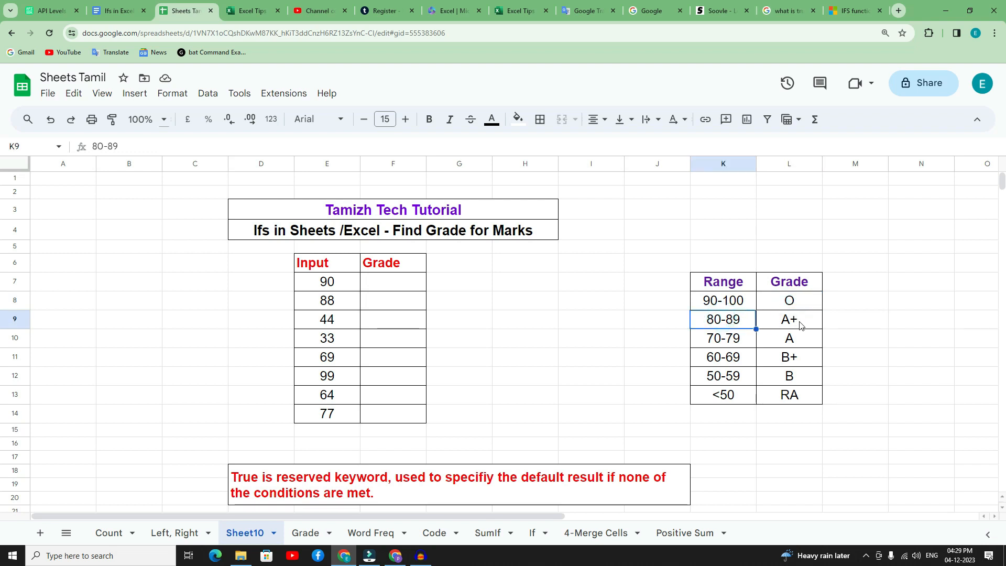
{"action": "left_click", "coordinate": [720, 339]}
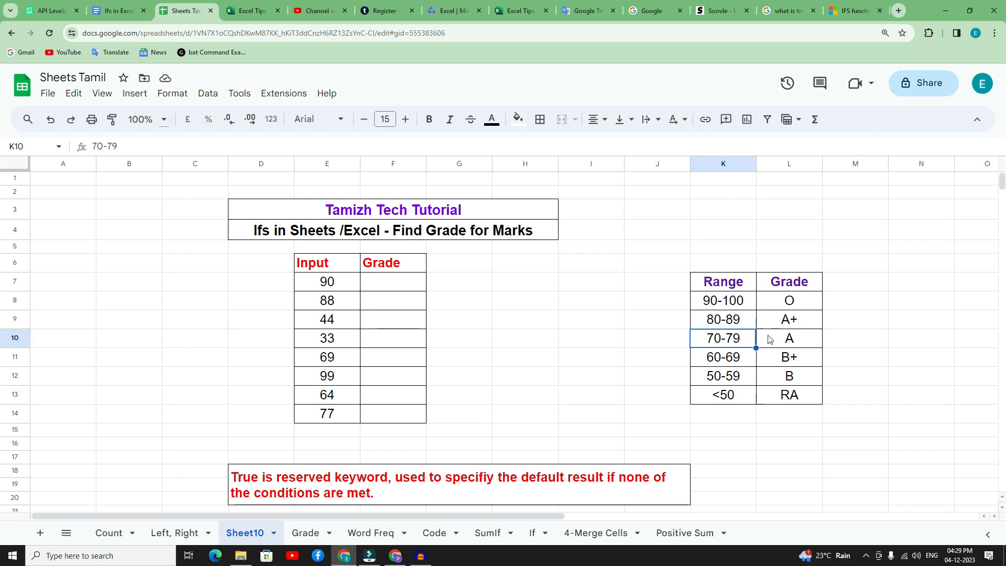
{"action": "left_click", "coordinate": [850, 321]}
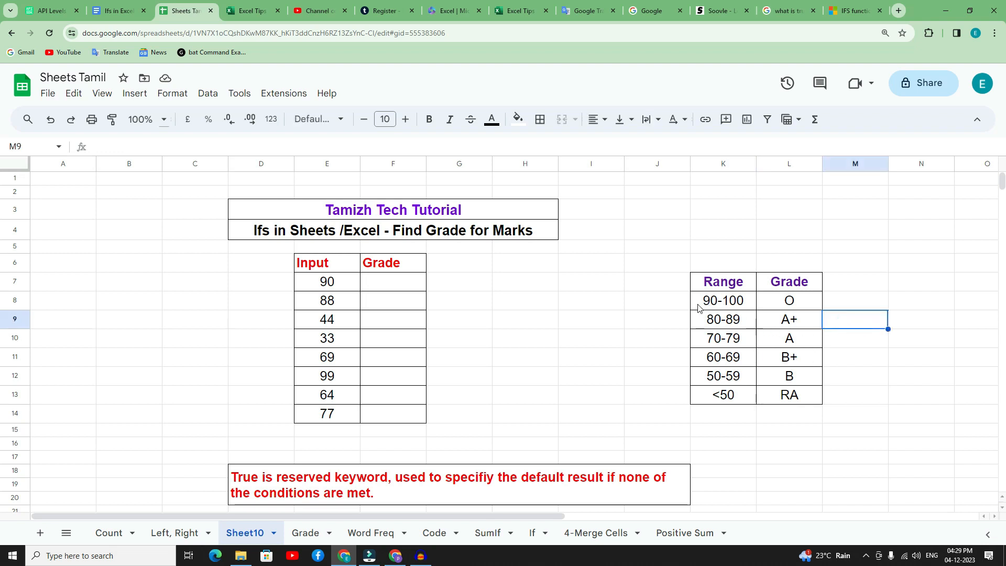
- Go through the reference table's rows to tell the ranges needing their own condition from the remaining <50 case
{"action": "left_click", "coordinate": [668, 303]}
{"action": "left_click", "coordinate": [668, 320]}
{"action": "left_click", "coordinate": [670, 338]}
{"action": "left_click", "coordinate": [672, 358]}
{"action": "left_click", "coordinate": [673, 376]}
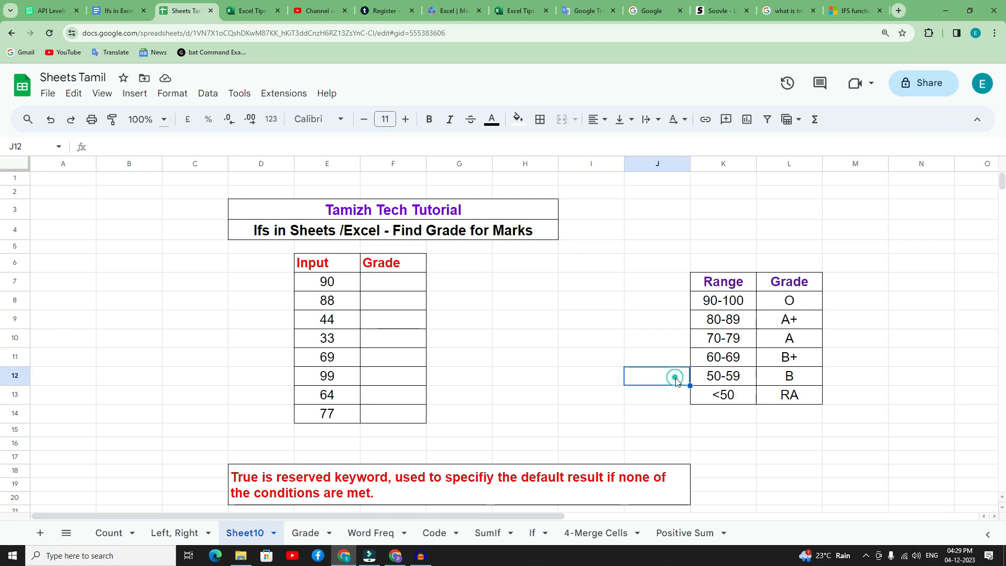
{"action": "left_click", "coordinate": [684, 400]}
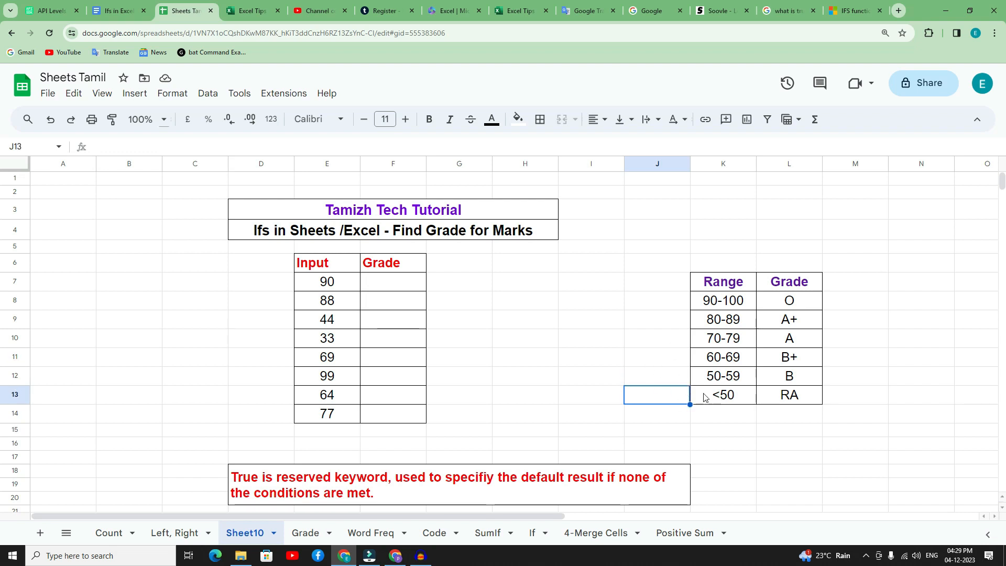
{"action": "left_click_drag", "start_coordinate": [666, 300], "coordinate": [664, 378]}
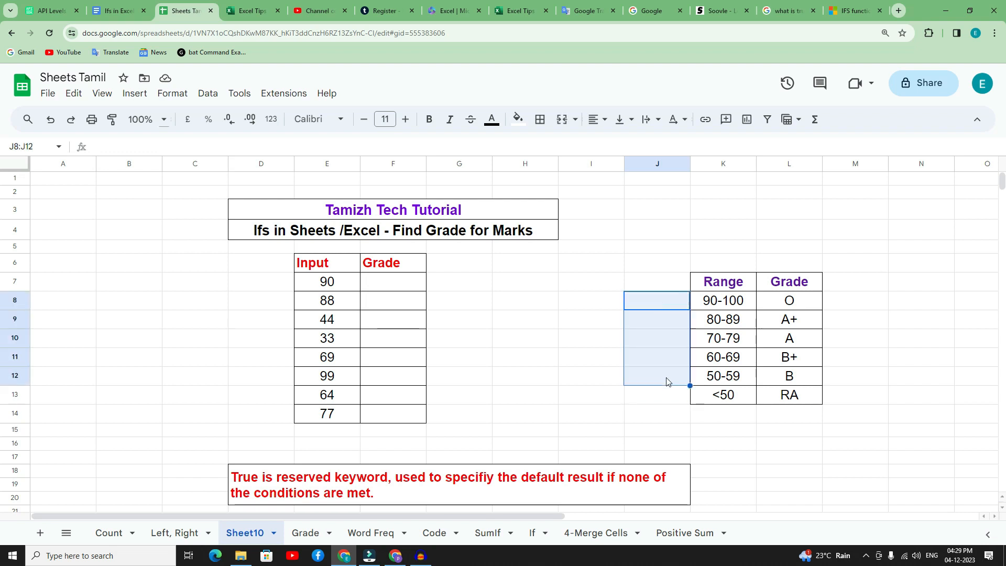
- Enter True in J13 beside the <50 range as a note for the default case
{"action": "left_click", "coordinate": [673, 403]}
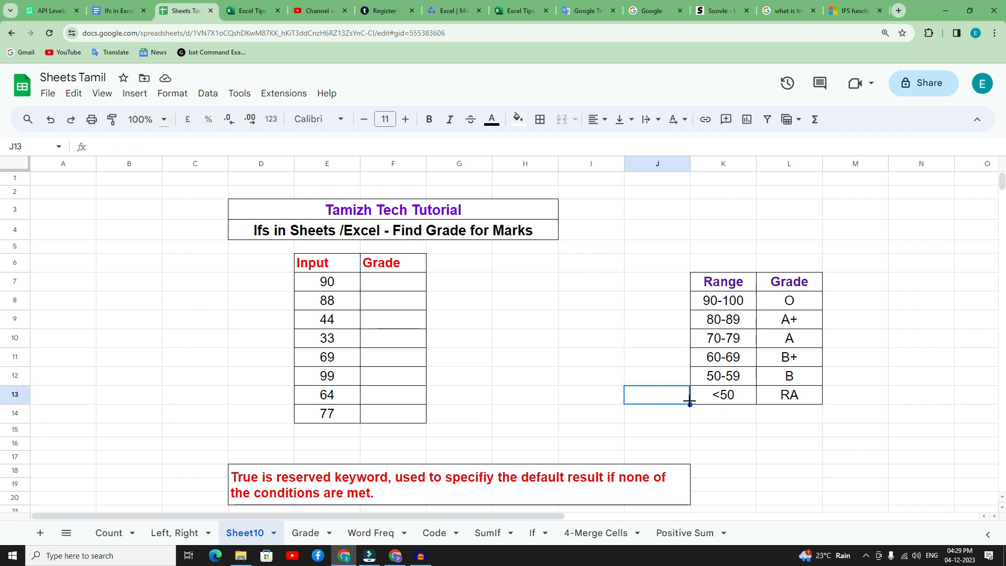
{"action": "type", "text": "Tur"}
{"action": "key", "text": "BackSpace"}
{"action": "key", "text": "BackSpace"}
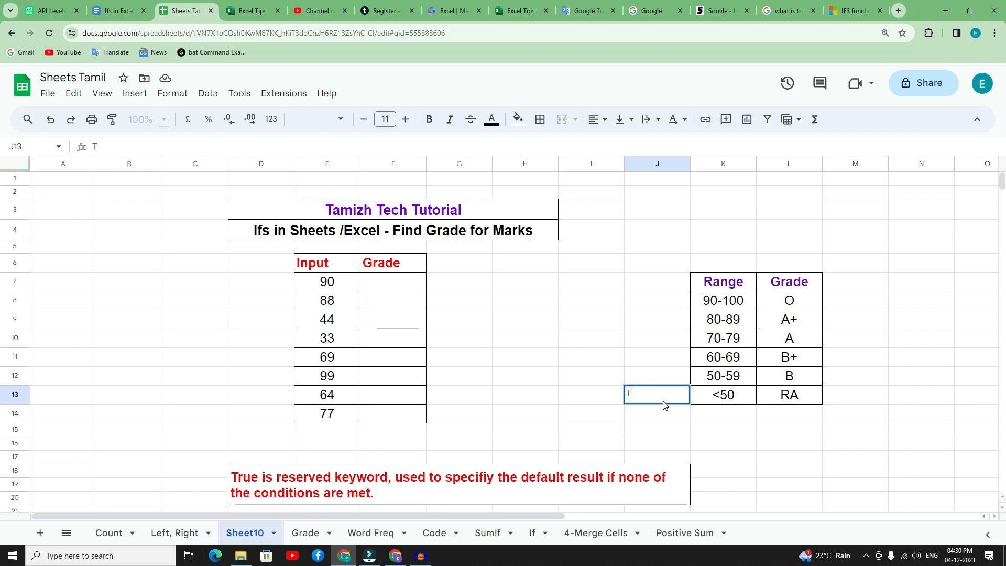
{"action": "type", "text": "rue"}
{"action": "key", "text": "Return"}
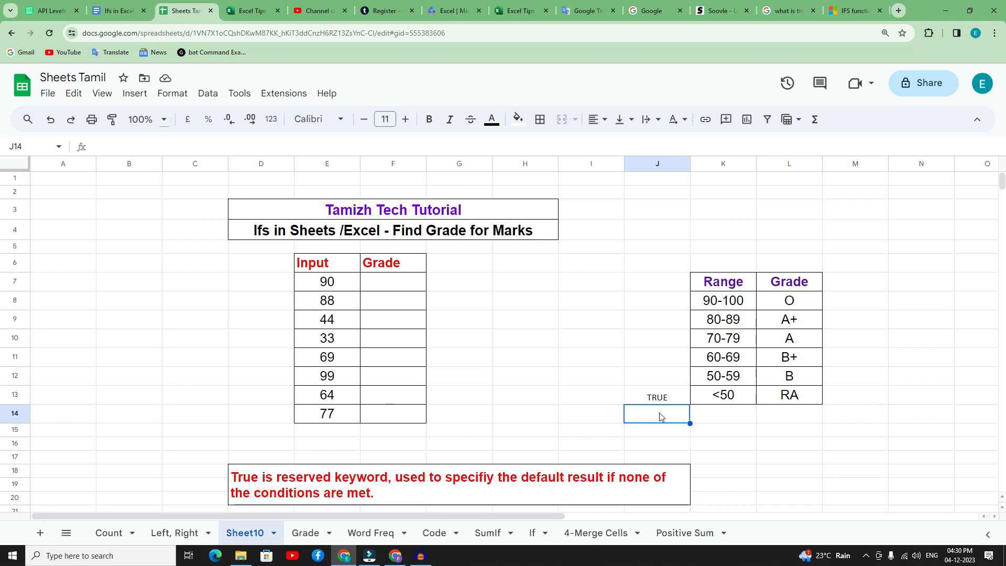
{"action": "left_click", "coordinate": [737, 401]}
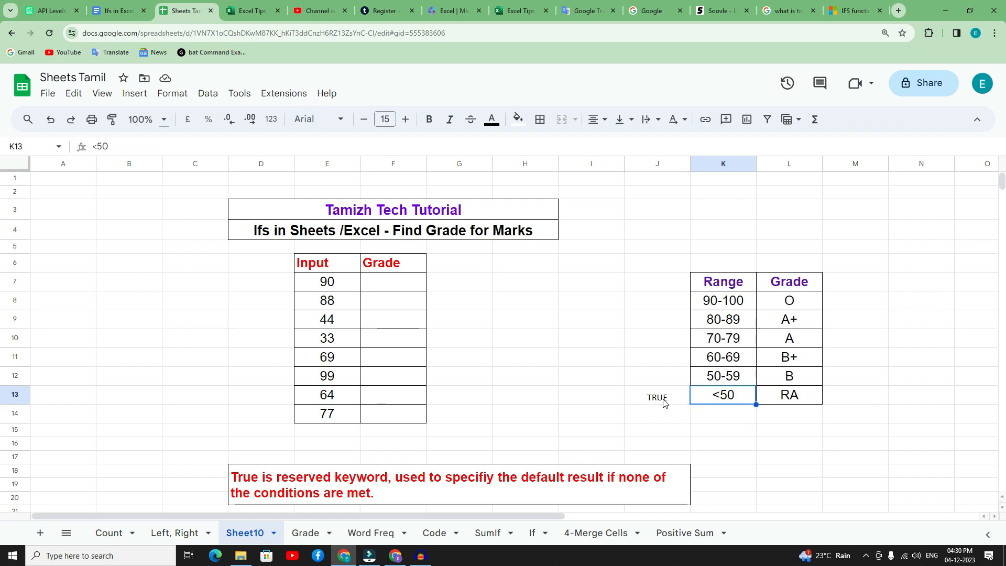
- Start an IFS formula in F7 whose first condition, E7>=90, returns "O"
{"action": "left_click", "coordinate": [375, 287]}
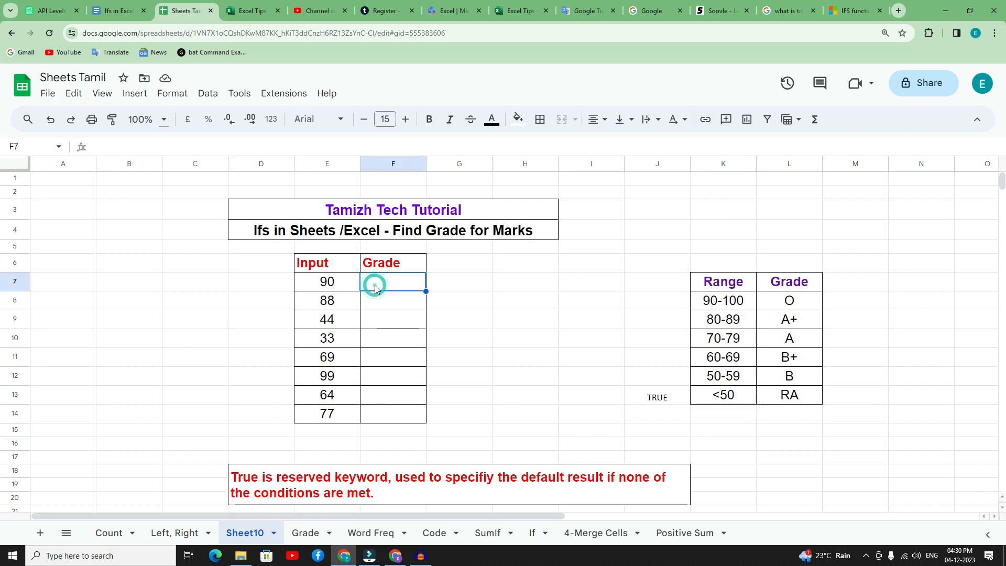
{"action": "type", "text": "=ifs("}
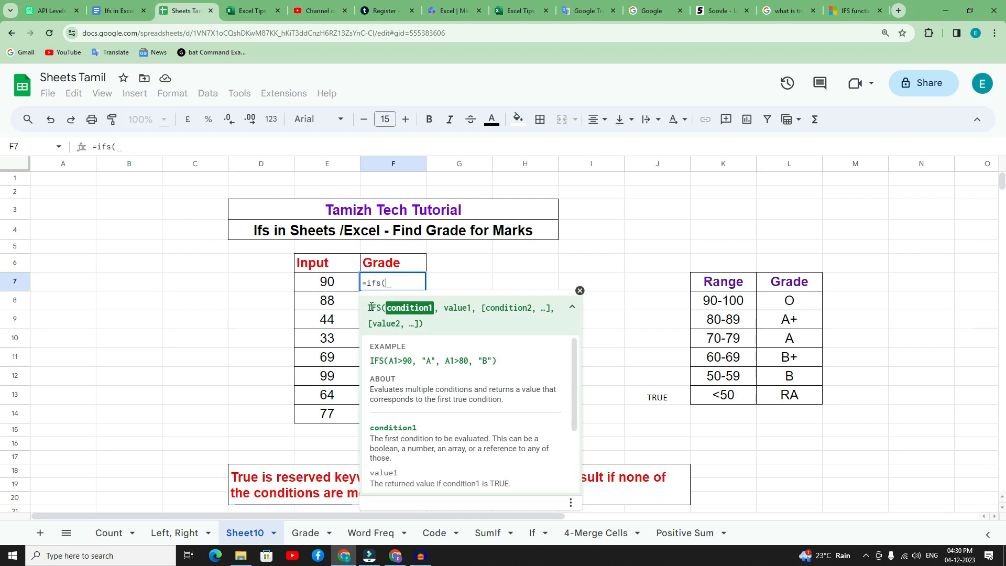
{"action": "left_click", "coordinate": [328, 286]}
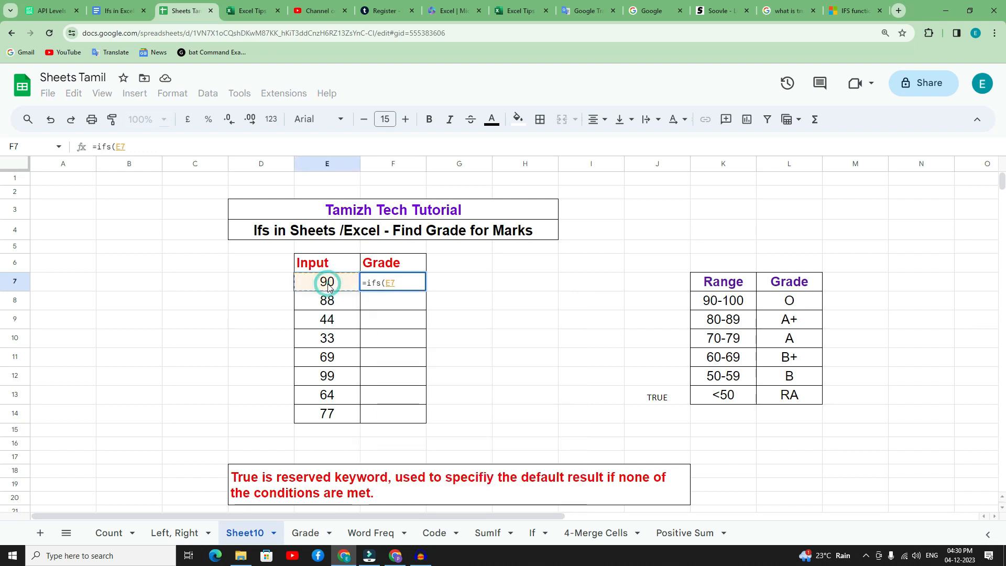
{"action": "type", "text": ">="}
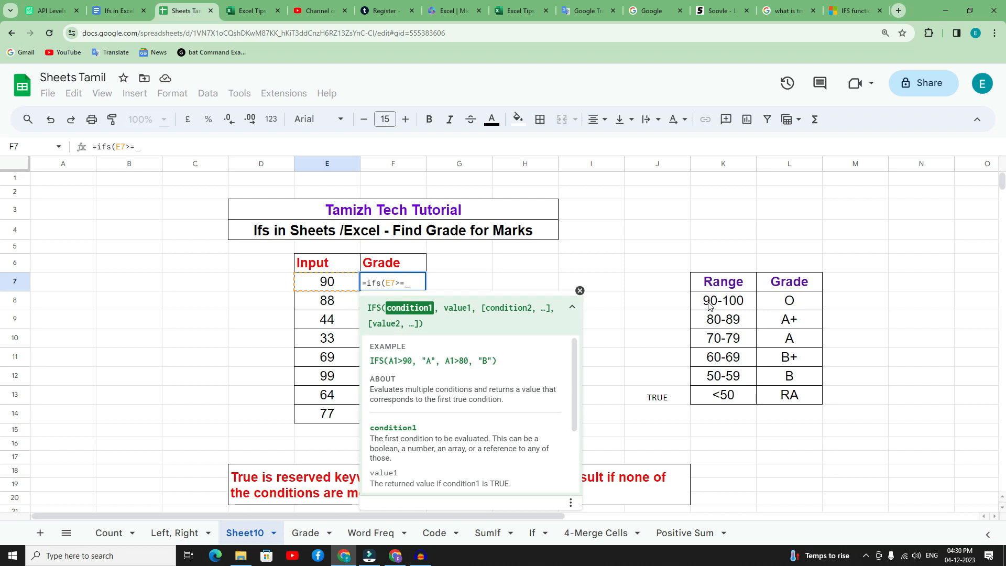
{"action": "type", "text": "90,"}
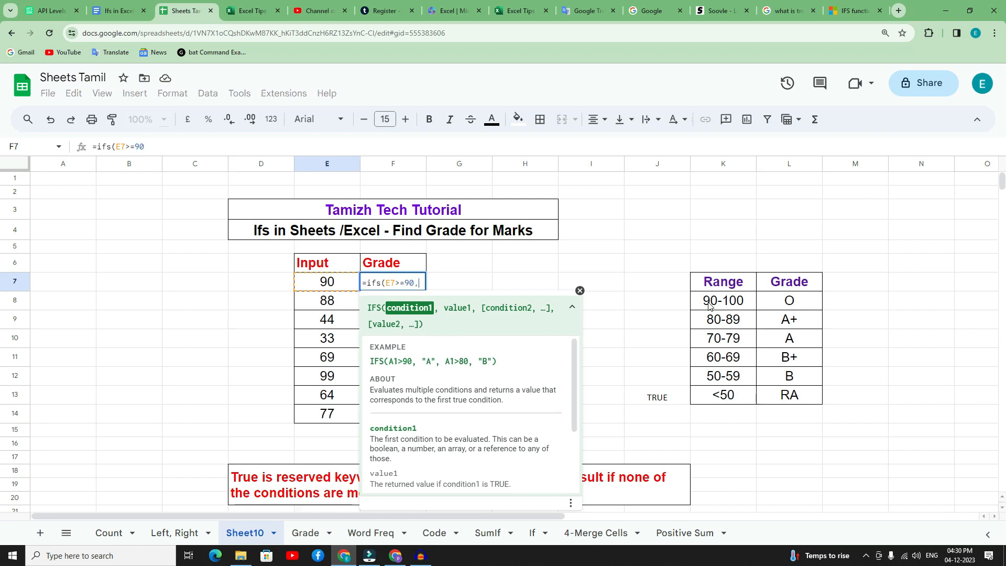
{"action": "type", "text": " \"O\""}
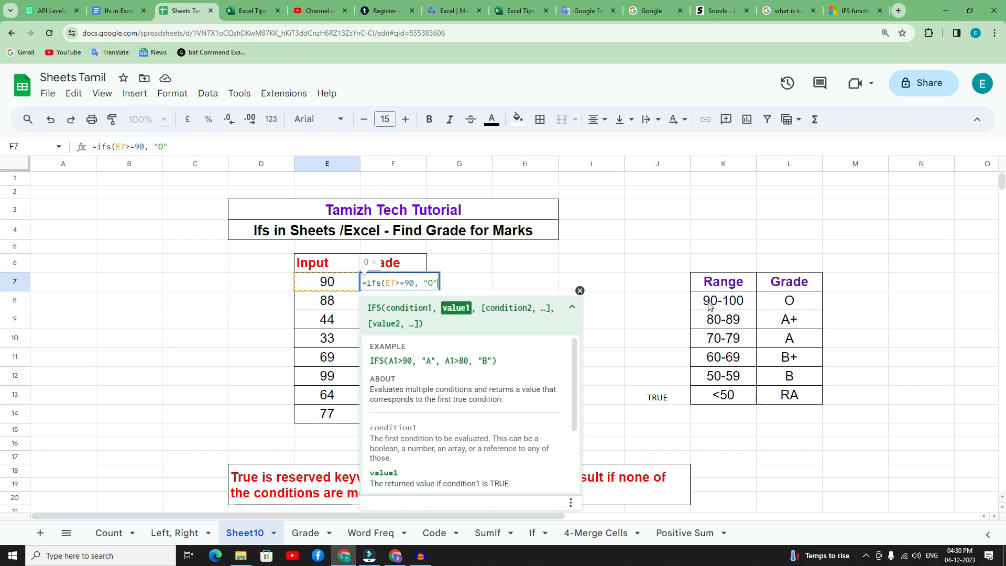
{"action": "type", "text": ","}
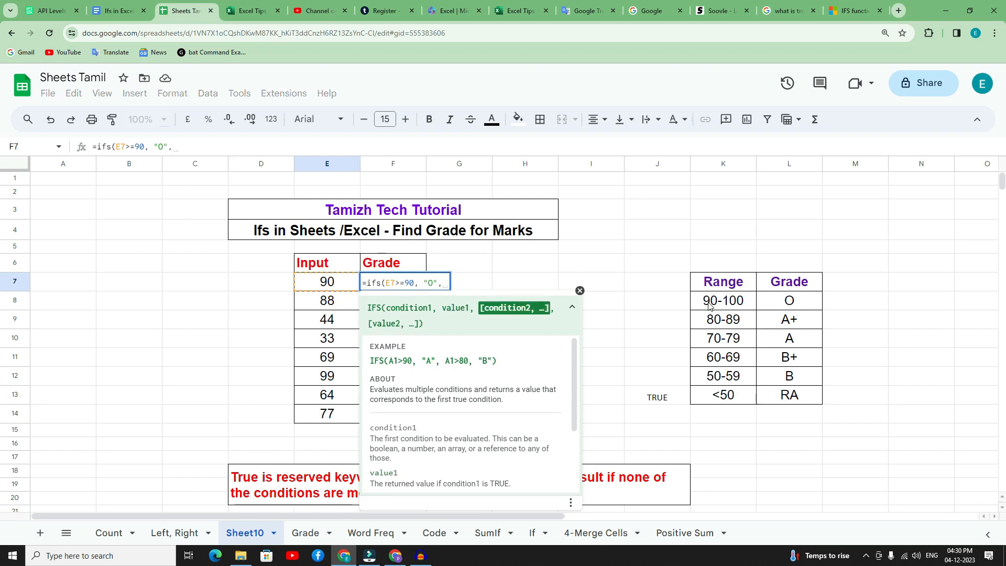
- Add a second condition to the IFS formula so that E7>=80 returns "A+"
{"action": "left_click", "coordinate": [344, 285]}
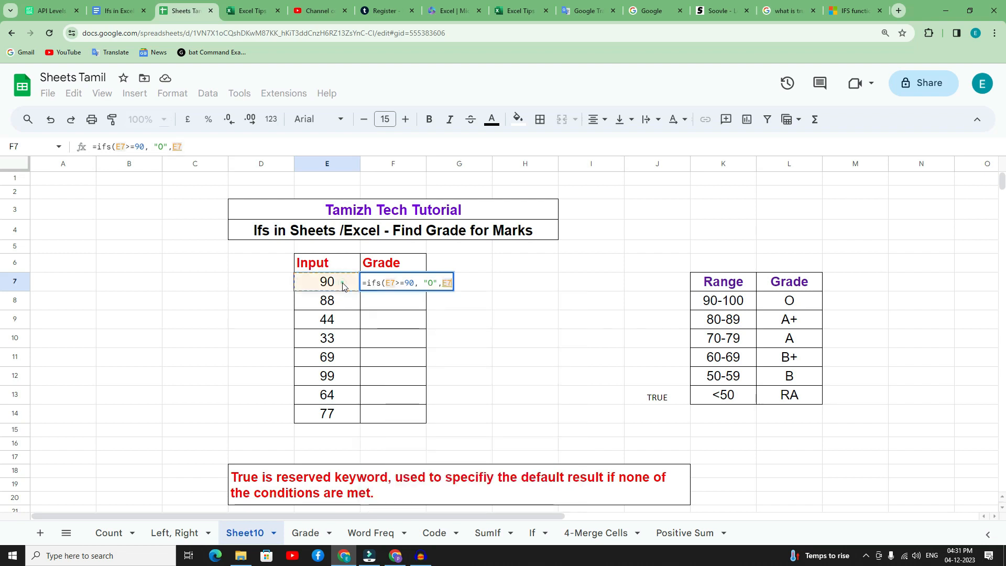
{"action": "type", "text": ">="}
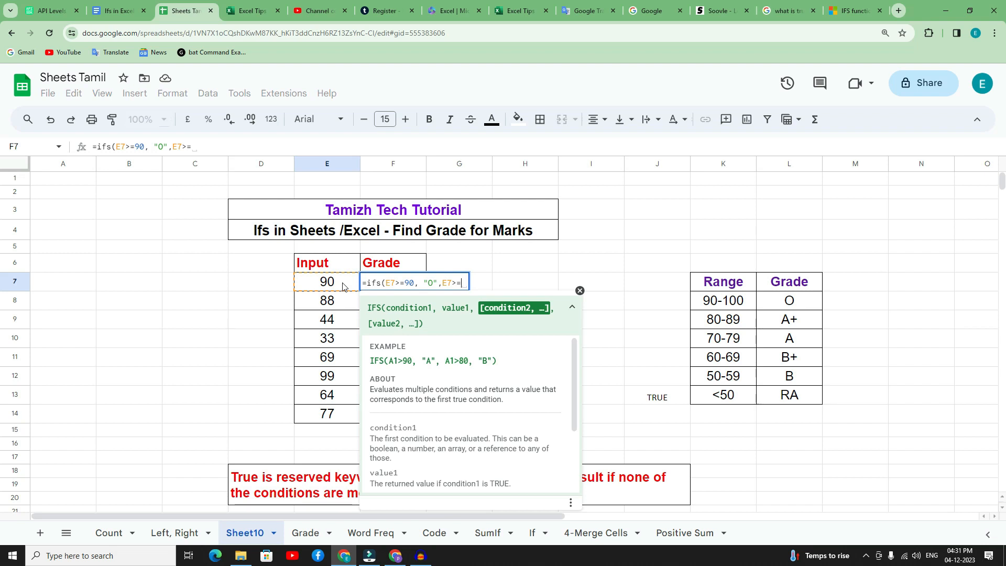
{"action": "type", "text": "80"}
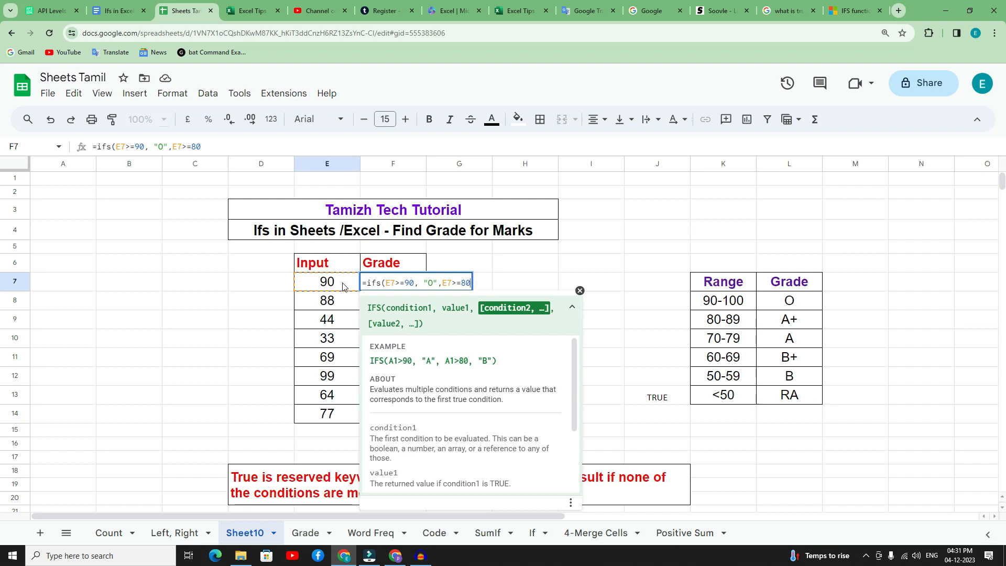
{"action": "type", "text": ","}
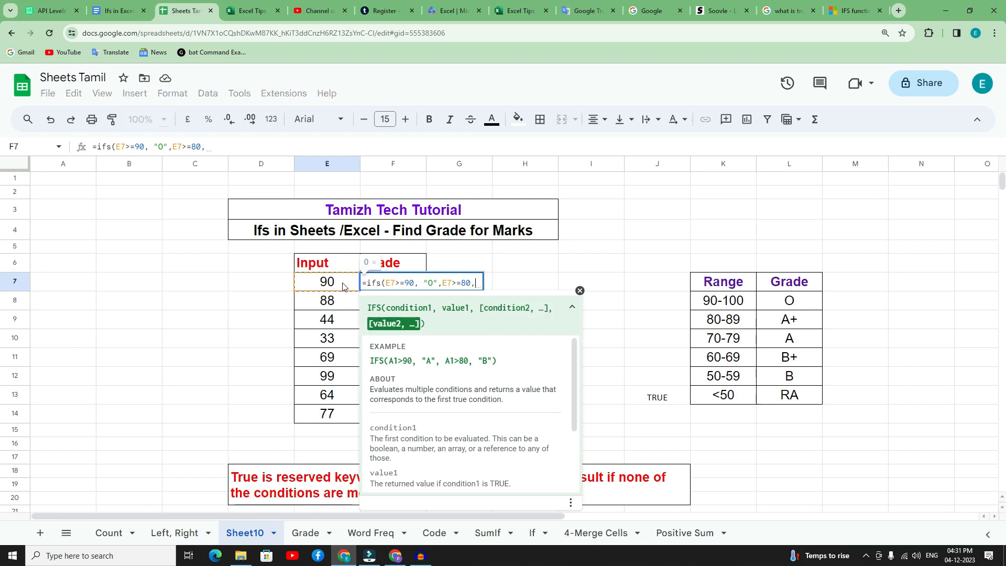
{"action": "type", "text": "\"A"}
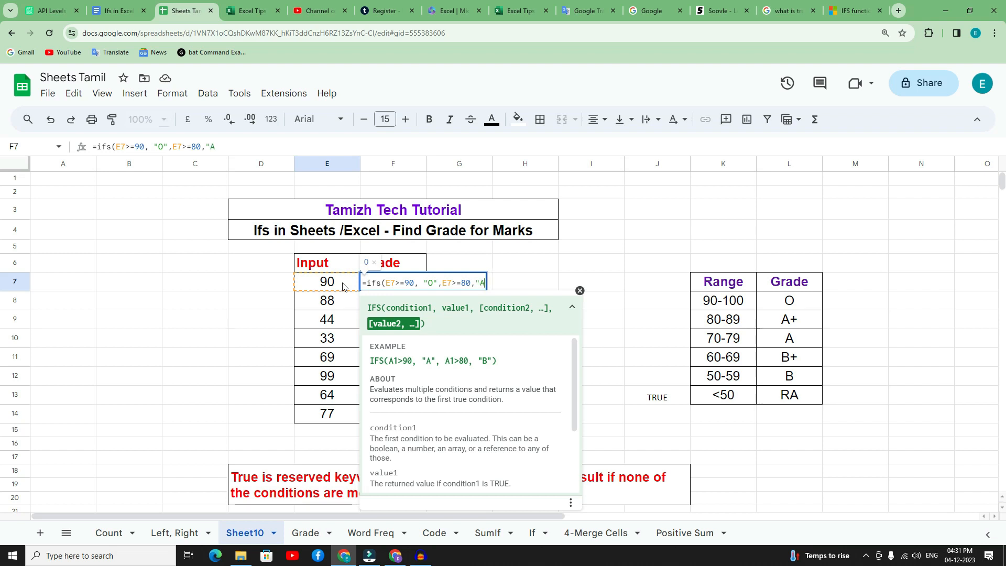
{"action": "type", "text": "+\""}
{"action": "type", "text": ","}
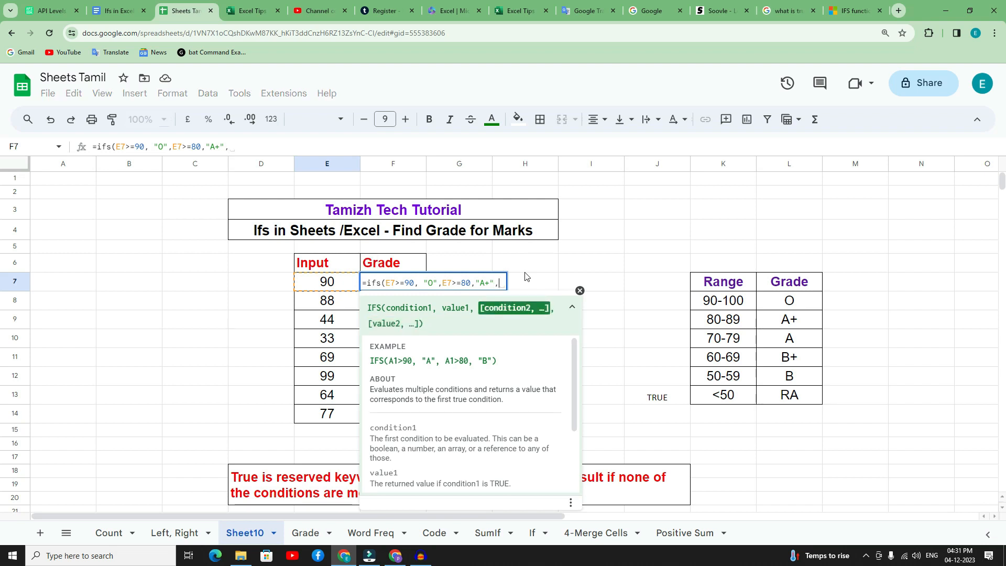
- Add a third condition to the F7 formula so that E7>=70 returns "A"
{"action": "left_click", "coordinate": [332, 285]}
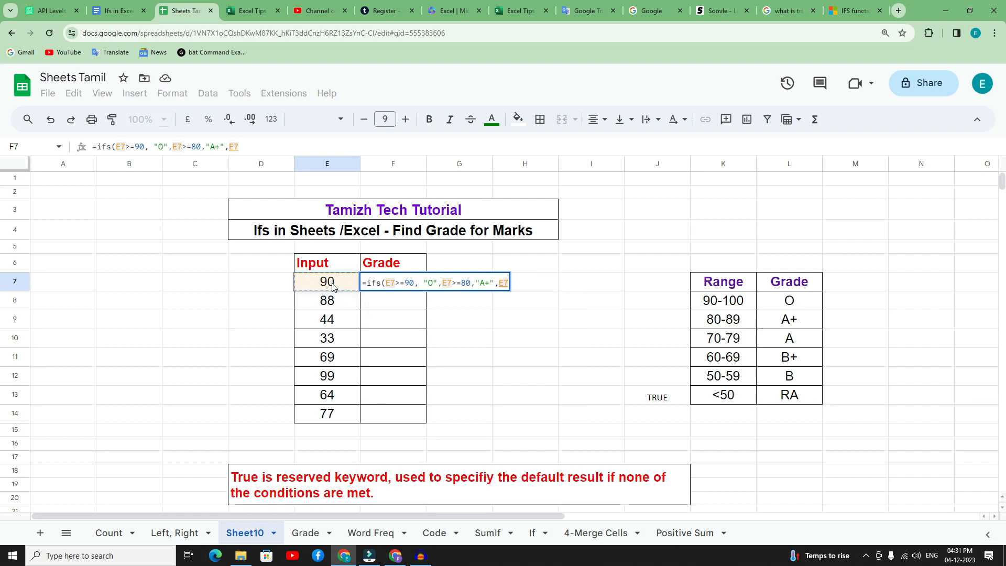
{"action": "type", "text": ">="}
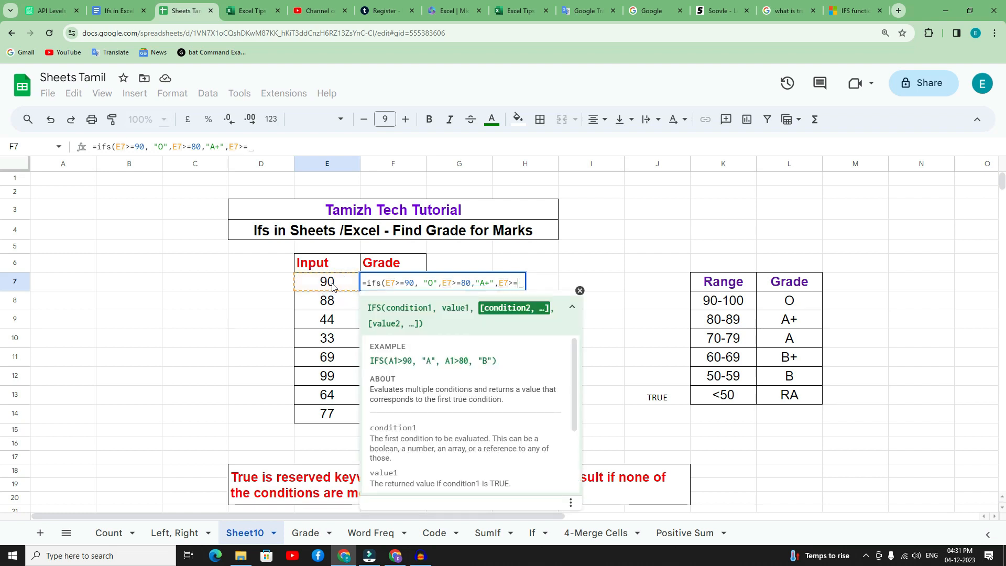
{"action": "type", "text": "70,\""}
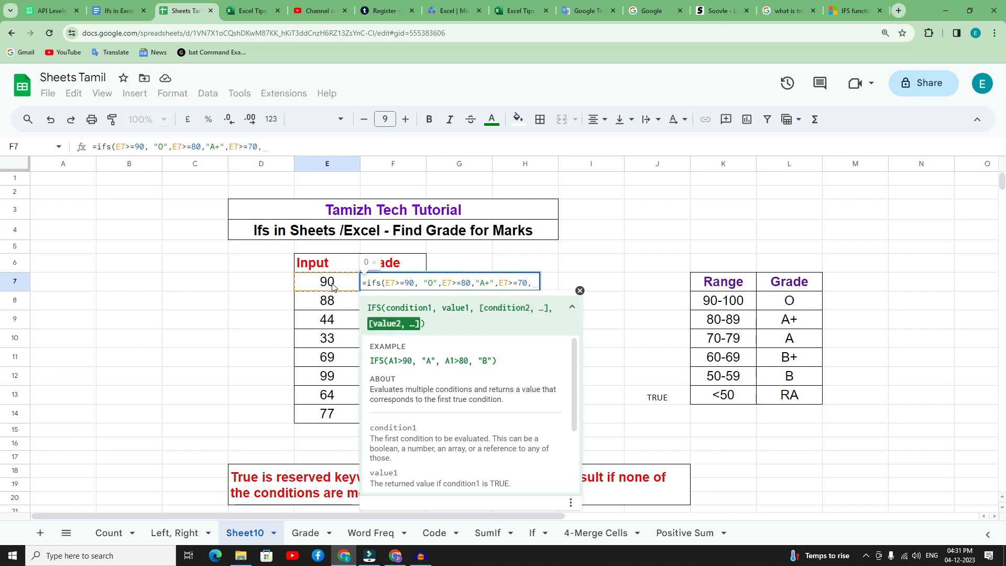
{"action": "type", "text": "A\","}
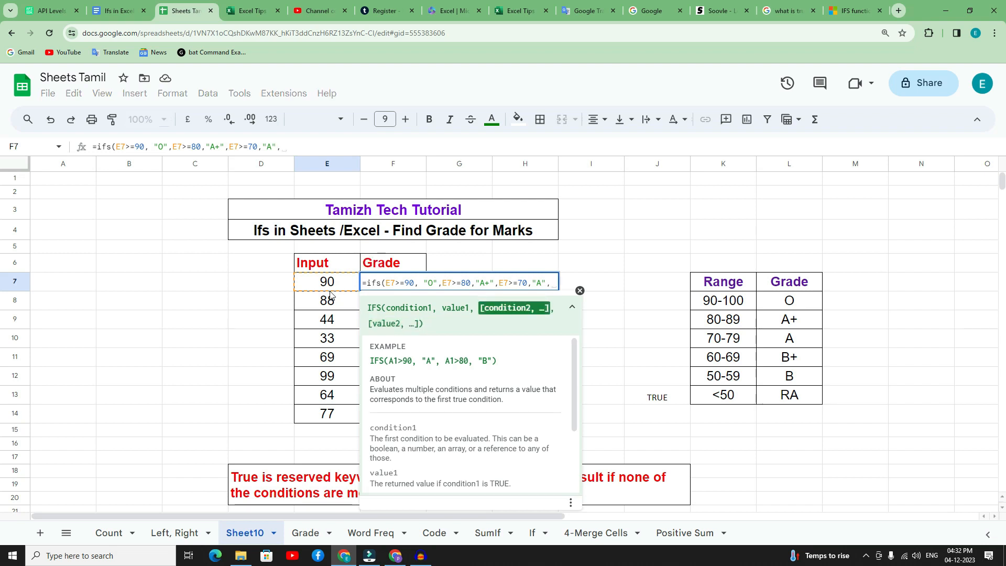
- Add a fourth condition to the F7 formula so that E7>=60 returns "B+"
{"action": "left_click", "coordinate": [327, 283]}
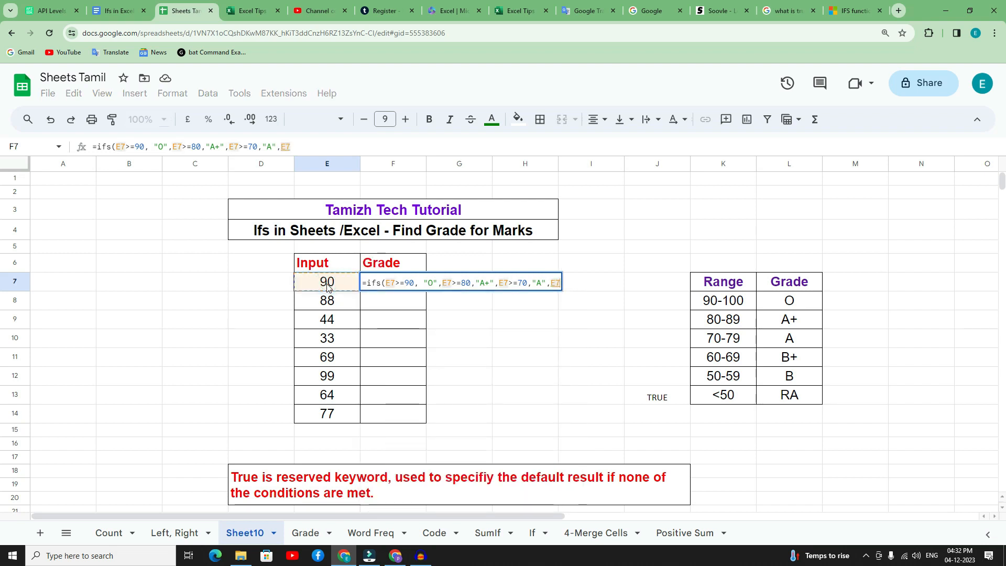
{"action": "type", "text": ">="}
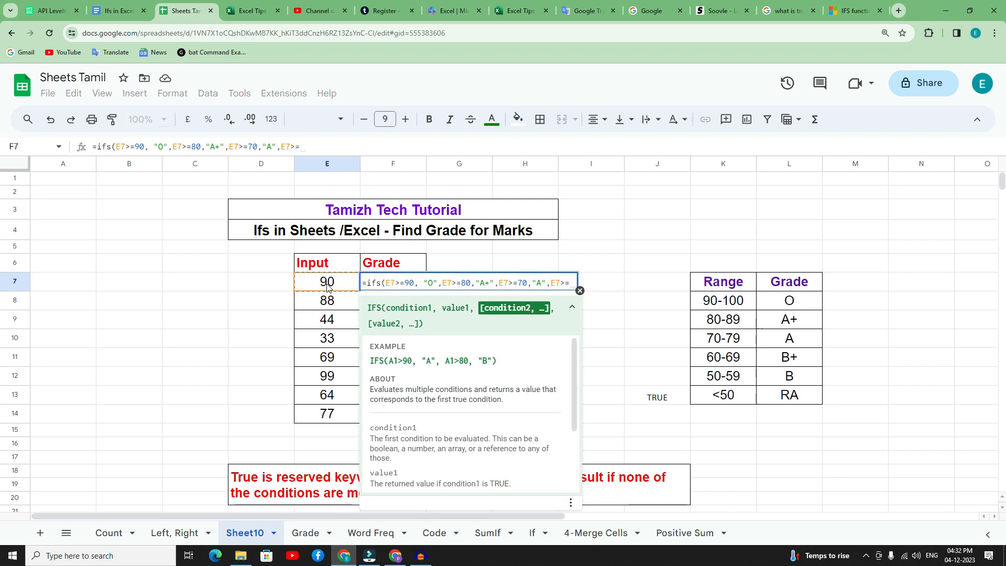
{"action": "type", "text": "60"}
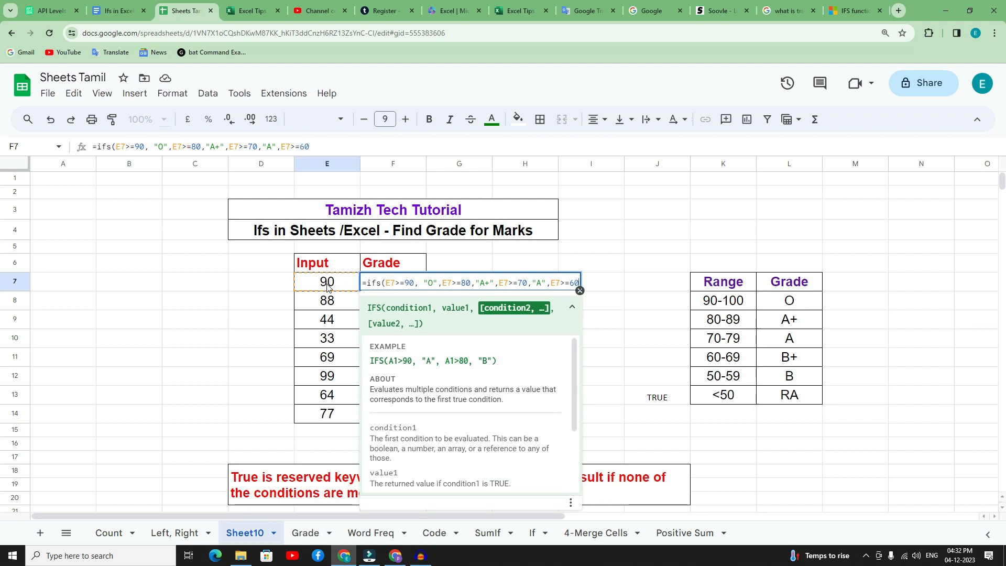
{"action": "type", "text": ",\""}
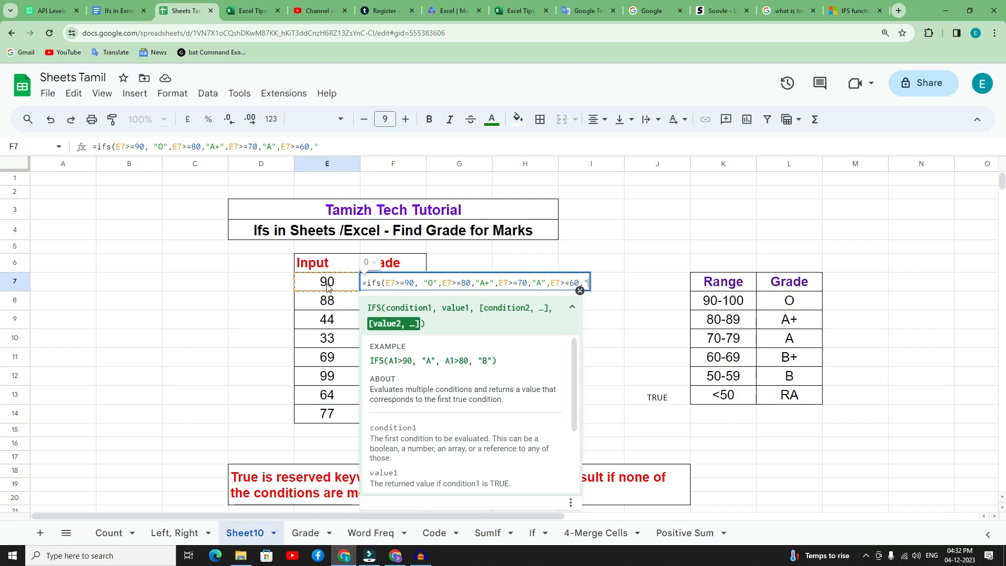
{"action": "type", "text": "B+\","}
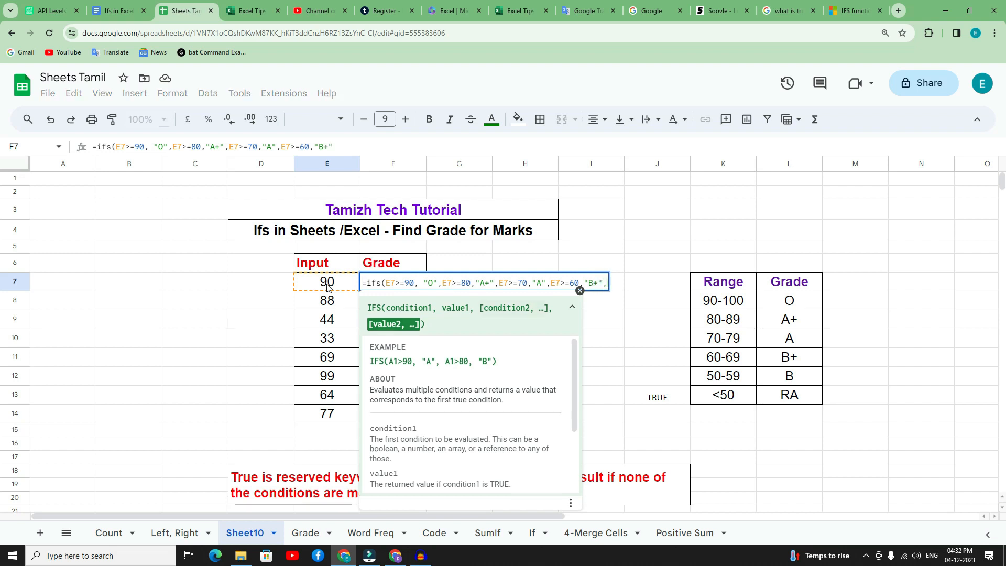
- Add a fifth condition to the F7 formula so that E7>=50 returns "B"
{"action": "left_click", "coordinate": [328, 286]}
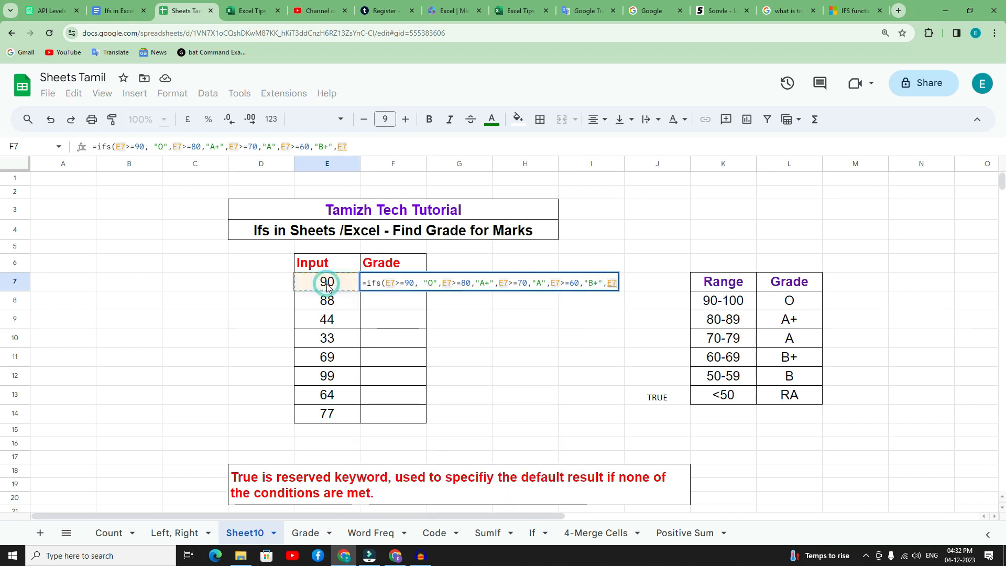
{"action": "type", "text": ">="}
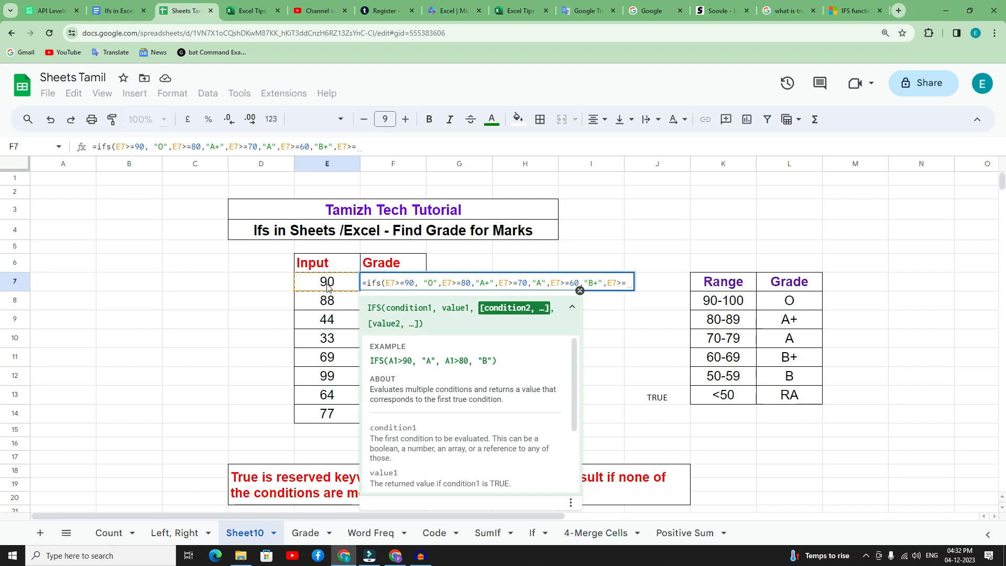
{"action": "type", "text": "50"}
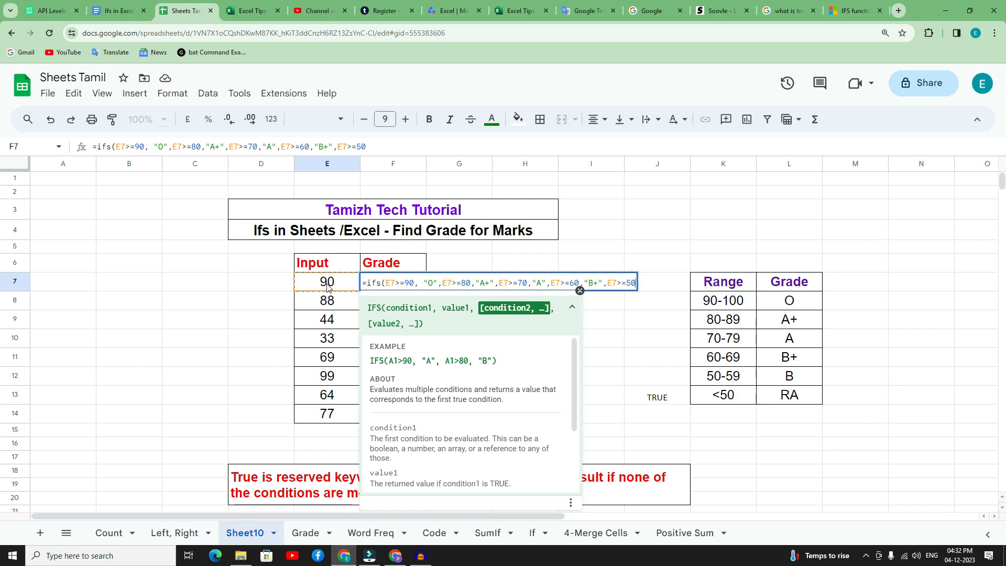
{"action": "type", "text": ",\"B\""}
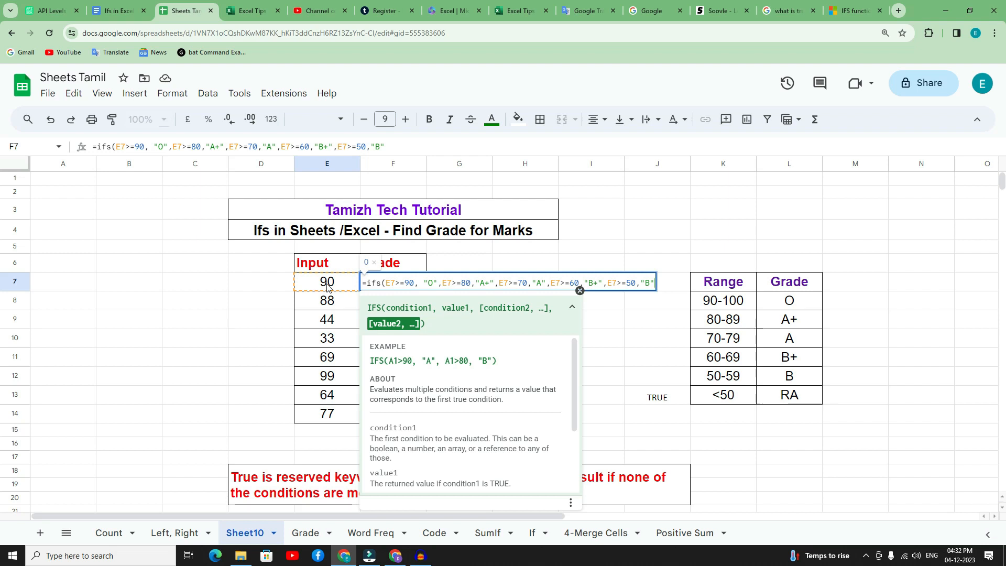
{"action": "type", "text": ","}
- Finish the F7 formula with TRUE as the default condition returning "Fail", and enter it
{"action": "type", "text": "T"}
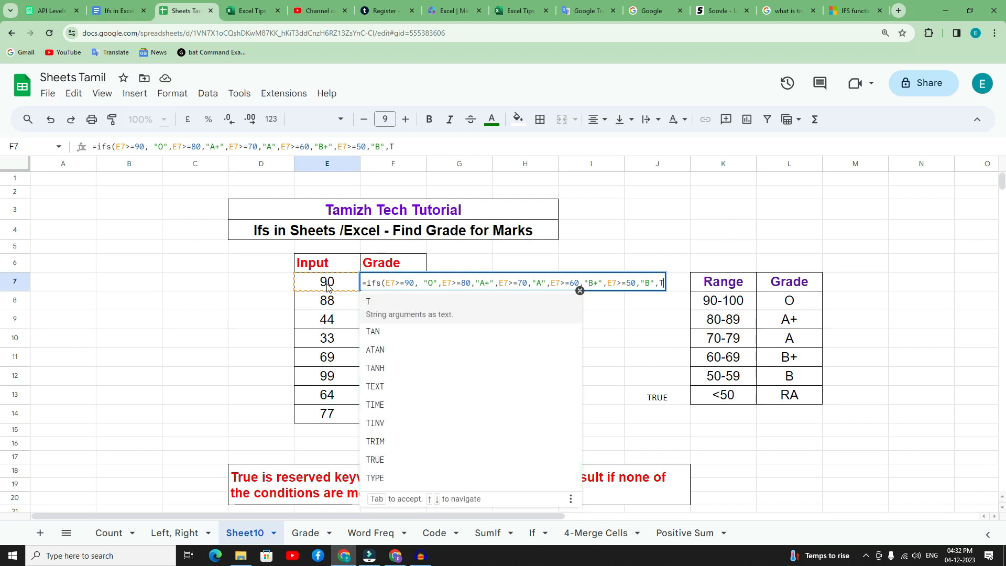
{"action": "type", "text": "rue"}
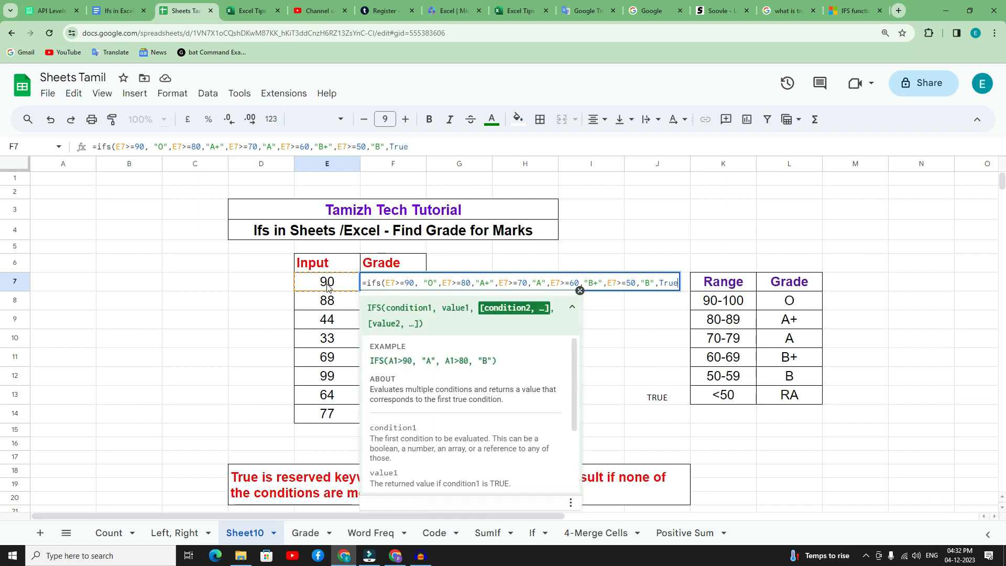
{"action": "key", "text": "BackSpace"}
{"action": "key", "text": "BackSpace"}
{"action": "key", "text": "BackSpace"}
{"action": "type", "text": "RUE,"}
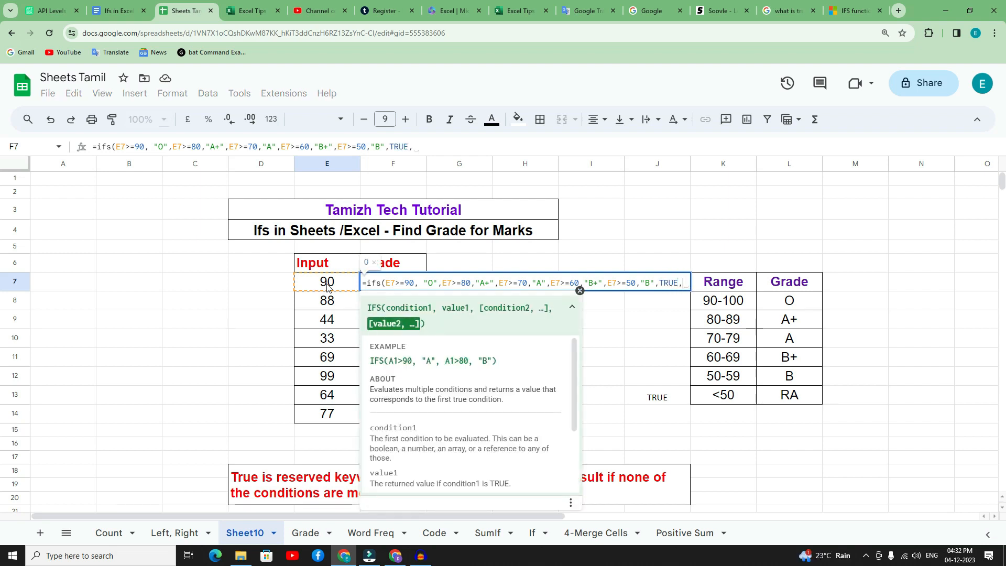
{"action": "type", "text": "\""}
{"action": "type", "text": "F"}
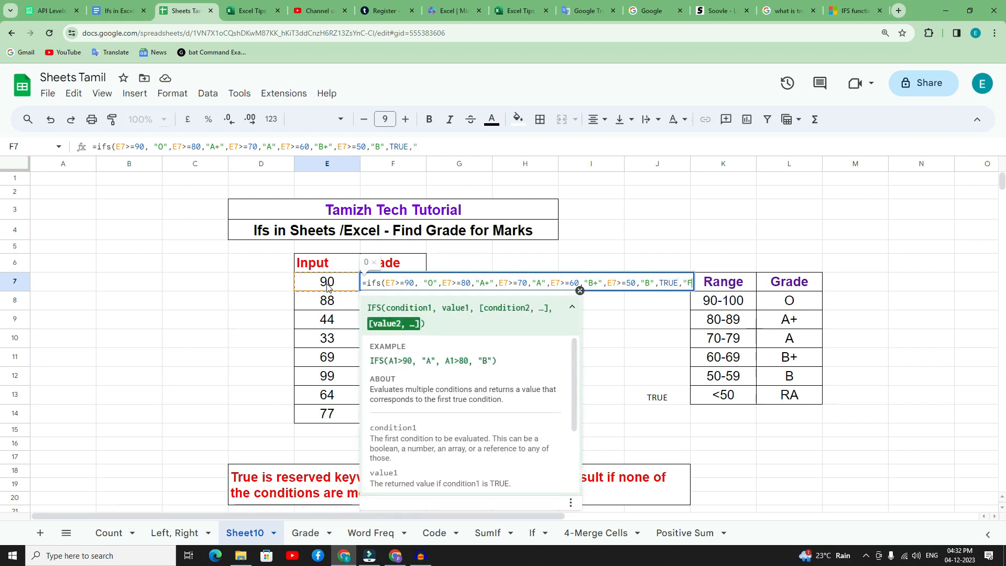
{"action": "type", "text": "ail\")"}
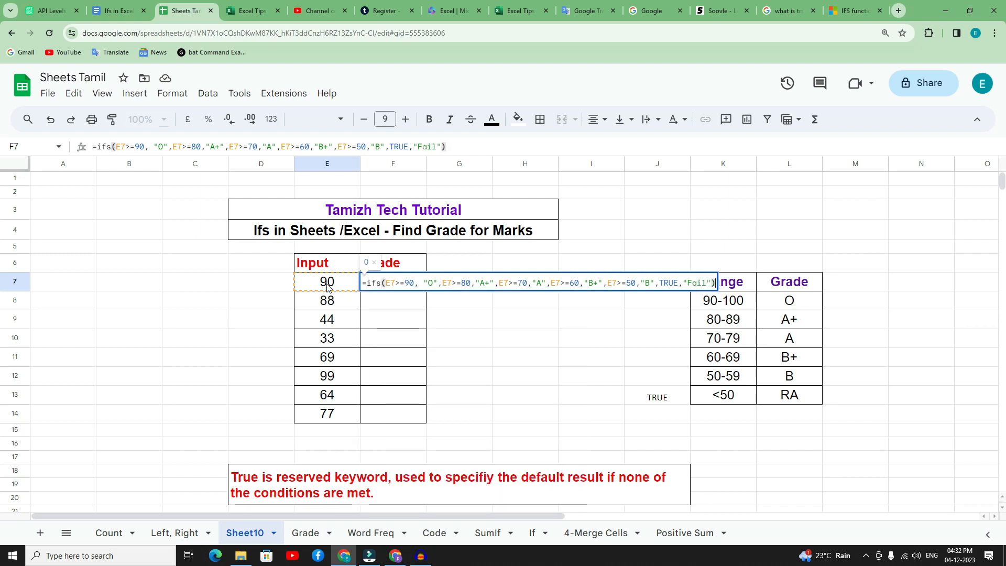
{"action": "key", "text": "Return"}
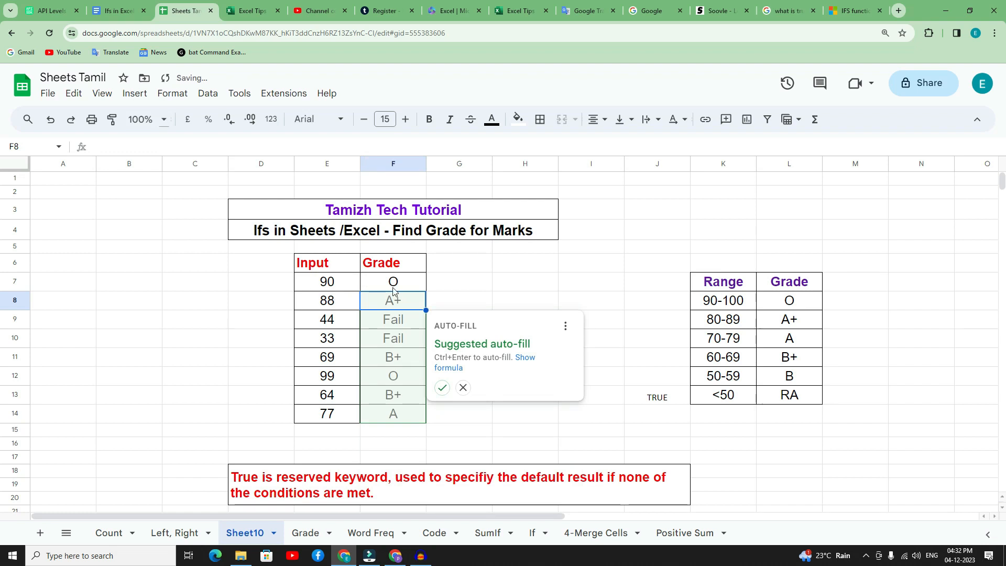
- Accept the suggested auto-fill for the grades in F8:F14 and compare the first mark in E7 with its grade in F7
{"action": "left_click", "coordinate": [443, 388]}
{"action": "left_click", "coordinate": [460, 398]}
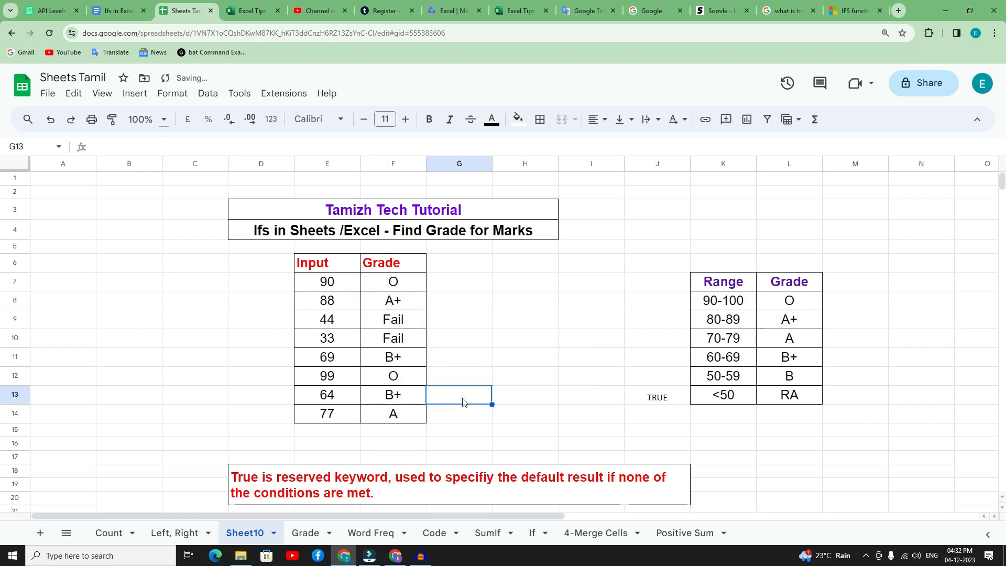
{"action": "left_click", "coordinate": [339, 286]}
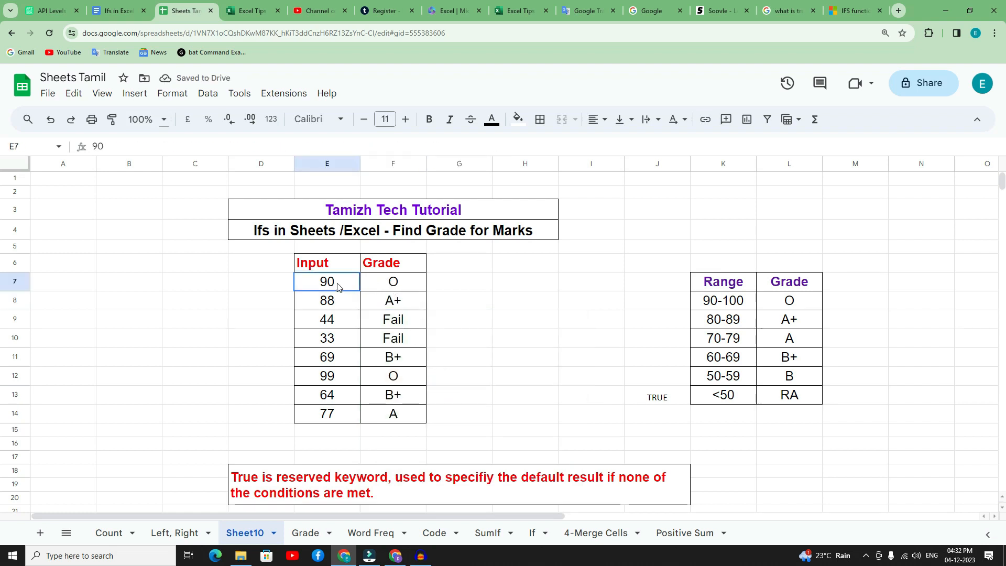
{"action": "left_click", "coordinate": [386, 284]}
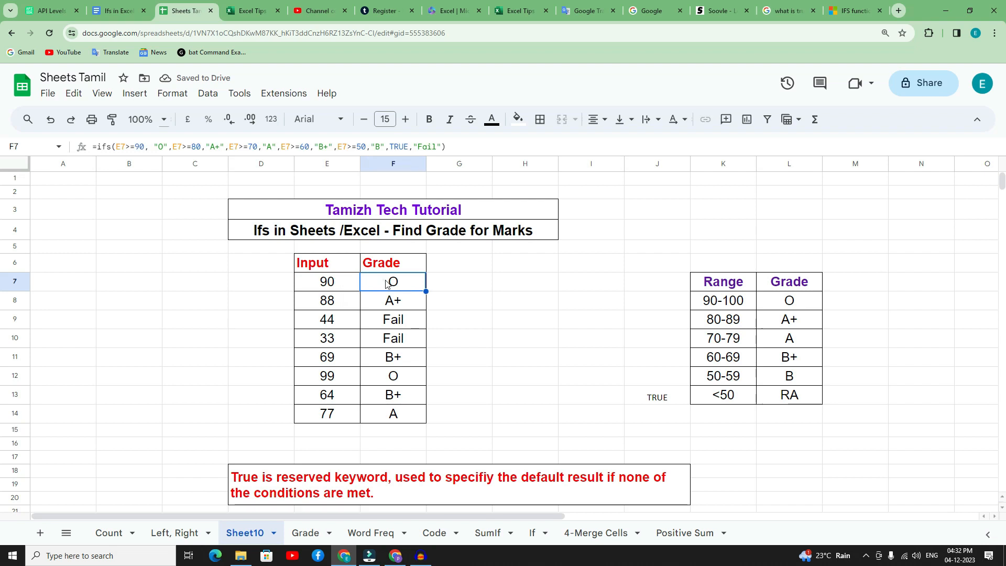
- Compare the marks in E8 and E9 with their grades and inspect the TRUE default condition in the F9 formula
{"action": "left_click", "coordinate": [331, 303]}
{"action": "left_click", "coordinate": [387, 303]}
{"action": "left_click", "coordinate": [328, 320]}
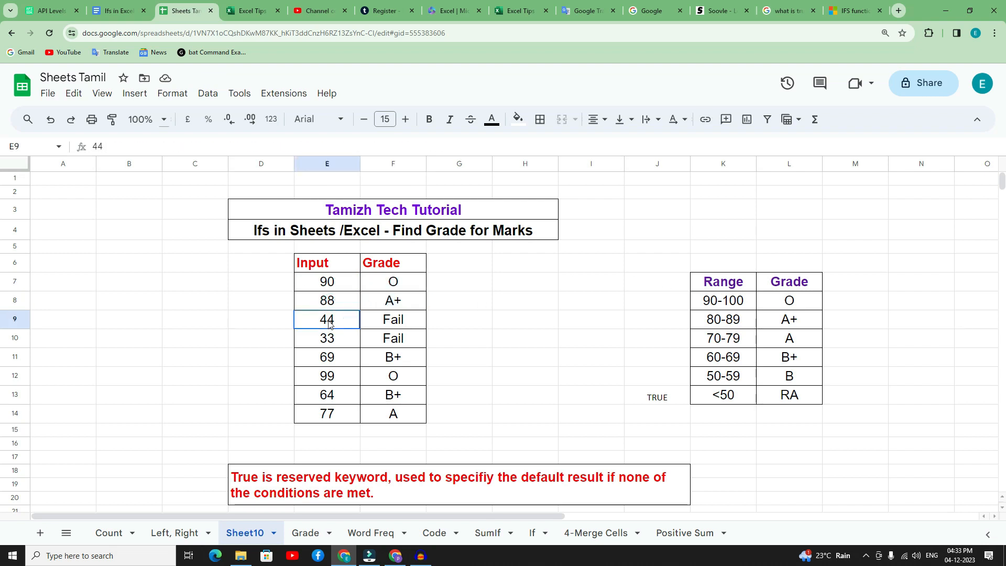
{"action": "left_click", "coordinate": [389, 322]}
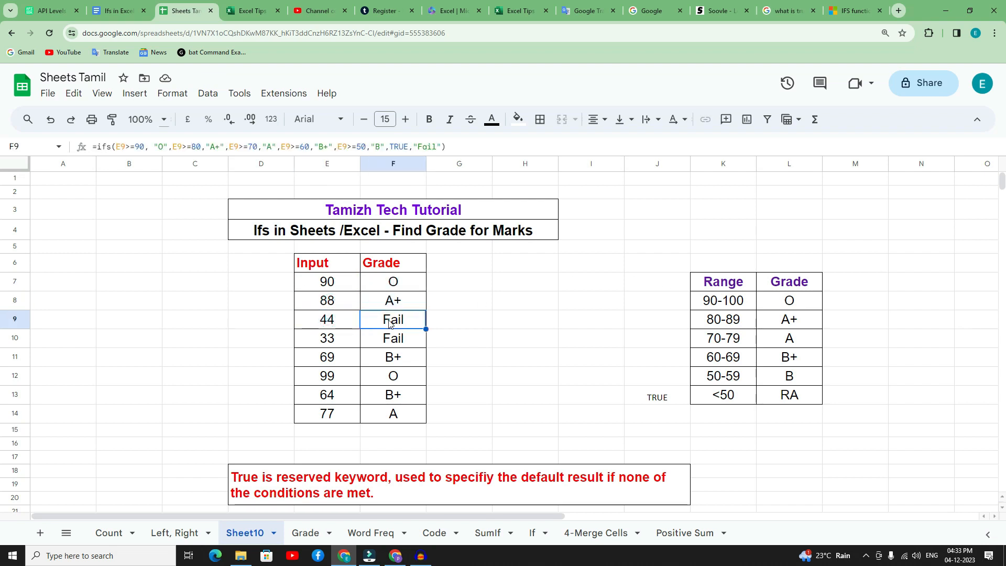
{"action": "left_click", "coordinate": [437, 146]}
{"action": "left_click", "coordinate": [437, 146]}
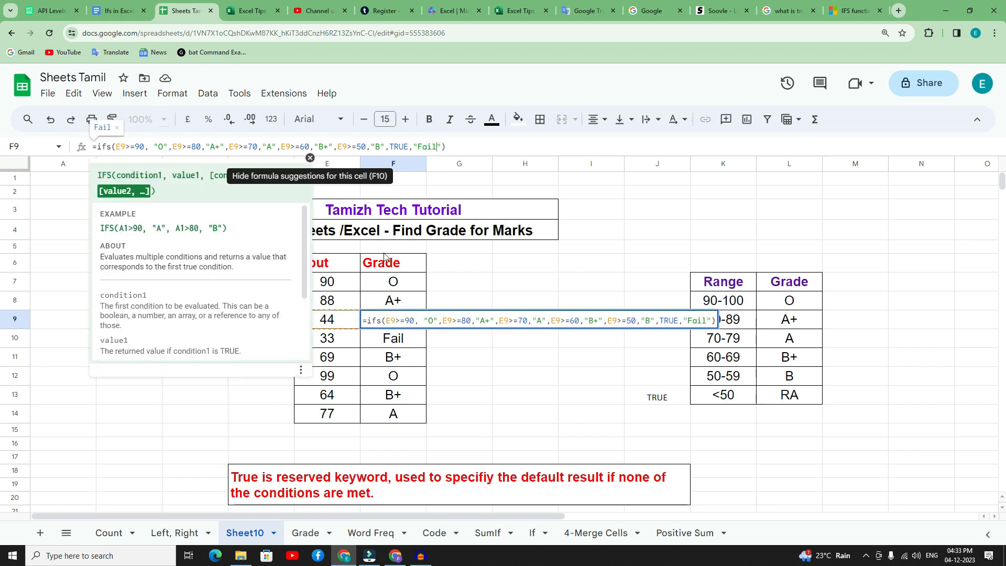
{"action": "left_click", "coordinate": [448, 146]}
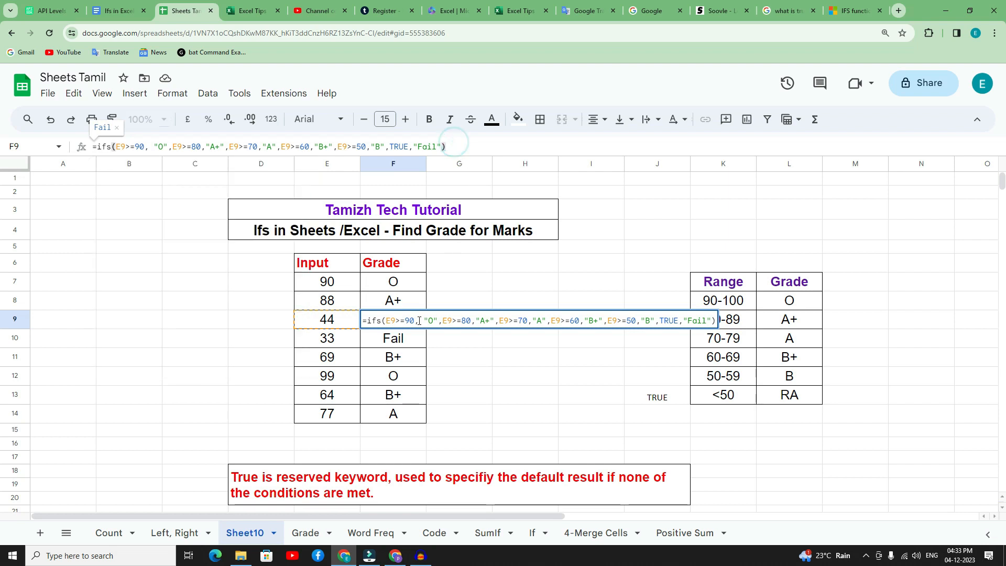
{"action": "key", "text": "Return"}
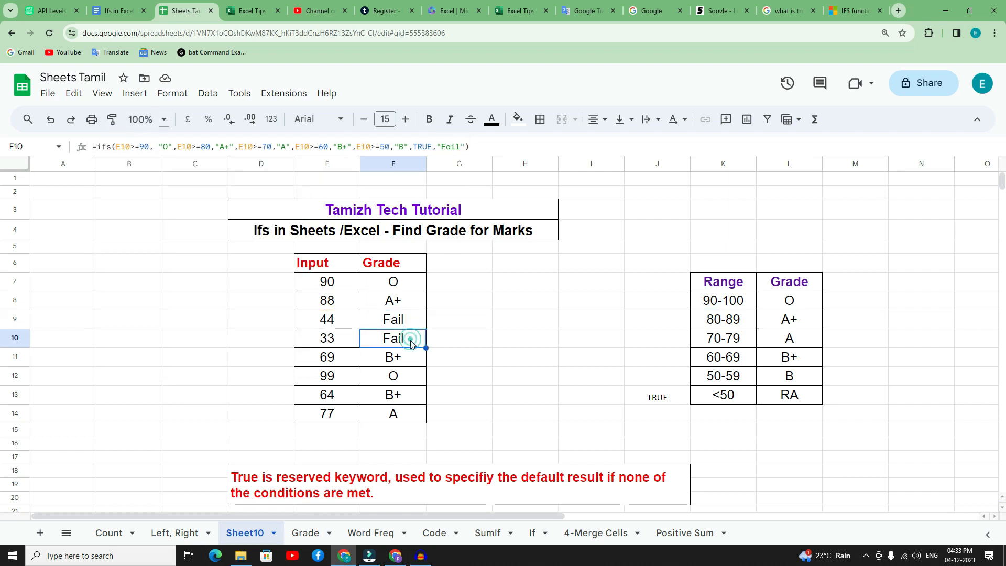
- Check the remaining grades in F11:F14 against their marks and the range table
{"action": "left_click", "coordinate": [389, 362]}
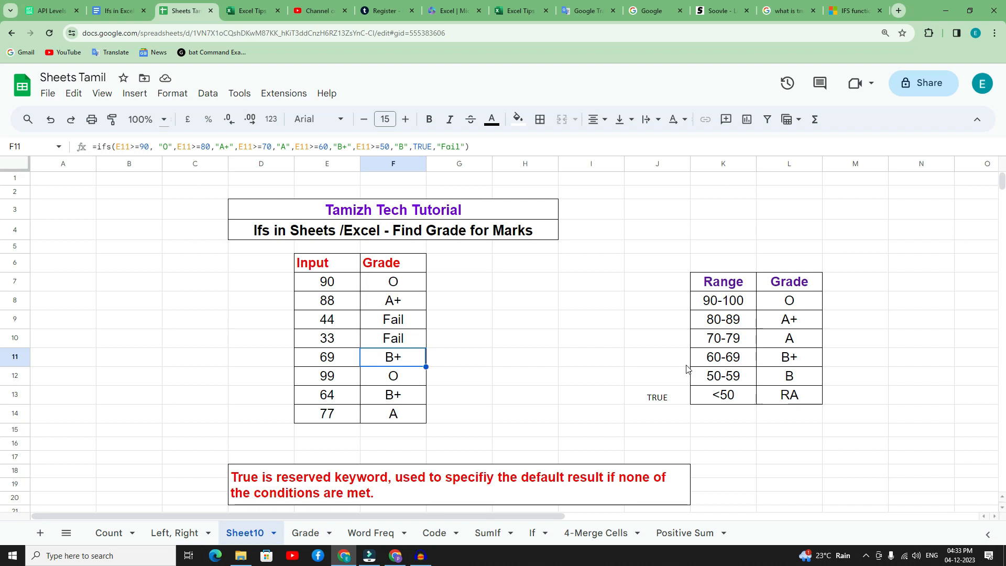
{"action": "left_click", "coordinate": [386, 379]}
{"action": "left_click", "coordinate": [381, 397]}
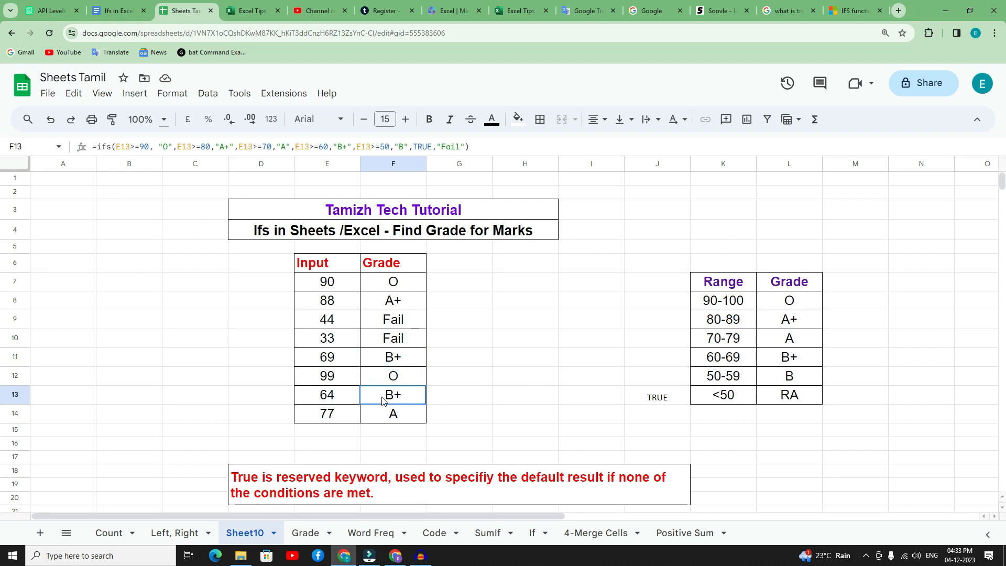
{"action": "left_click", "coordinate": [397, 417]}
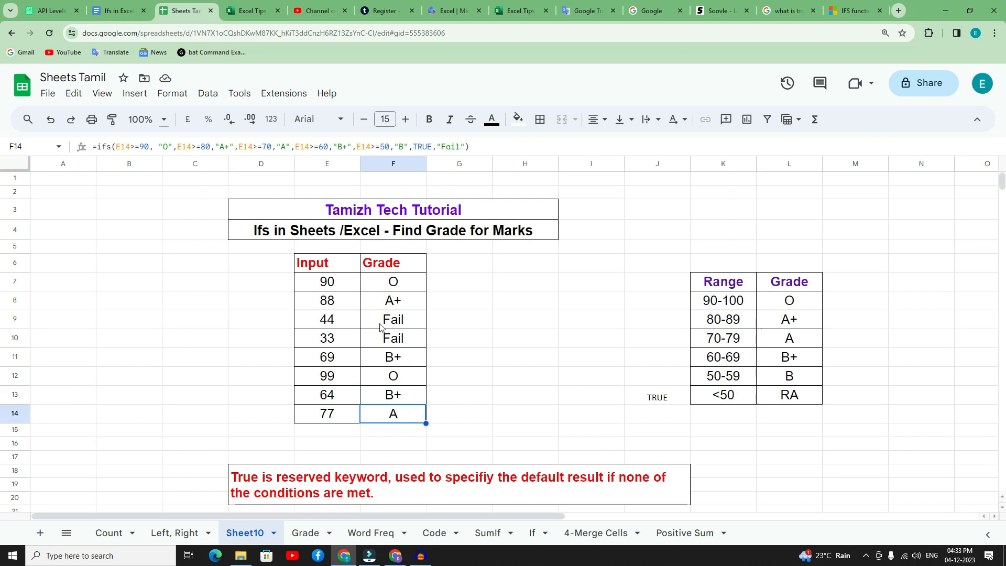
{"action": "left_click", "coordinate": [346, 233]}
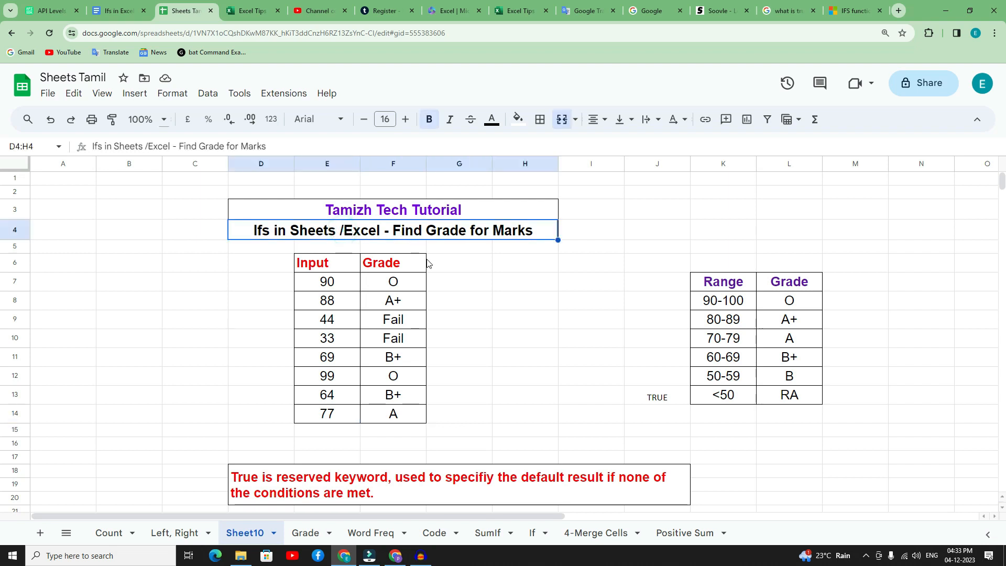